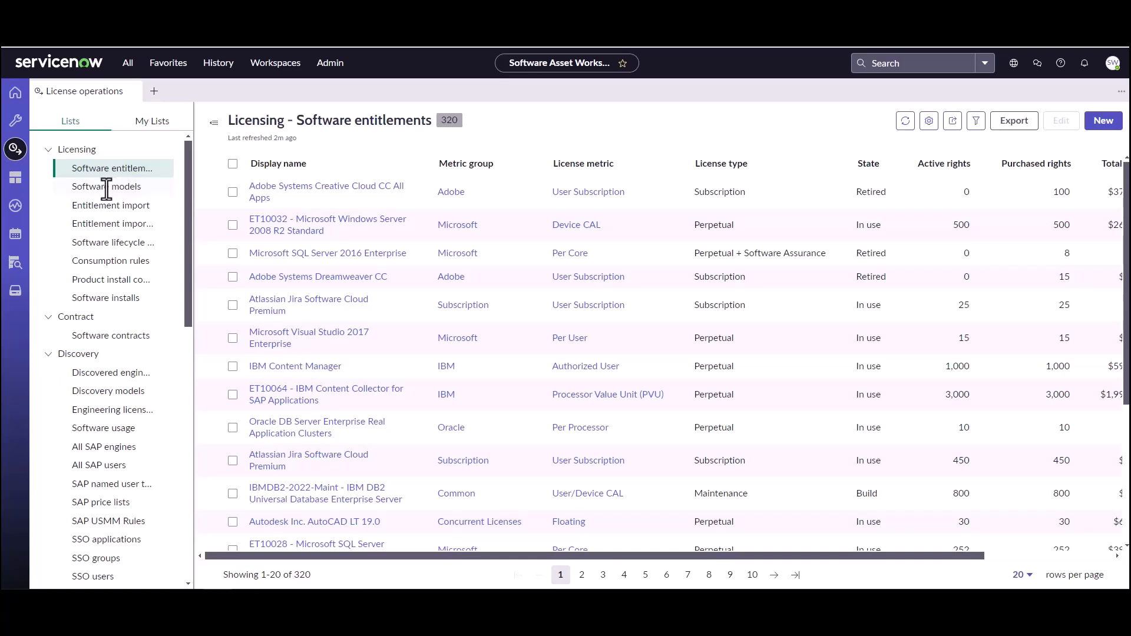
# - Open the software models list and filter it to publishers starting with "servicenow"
pyautogui.click(122, 187)
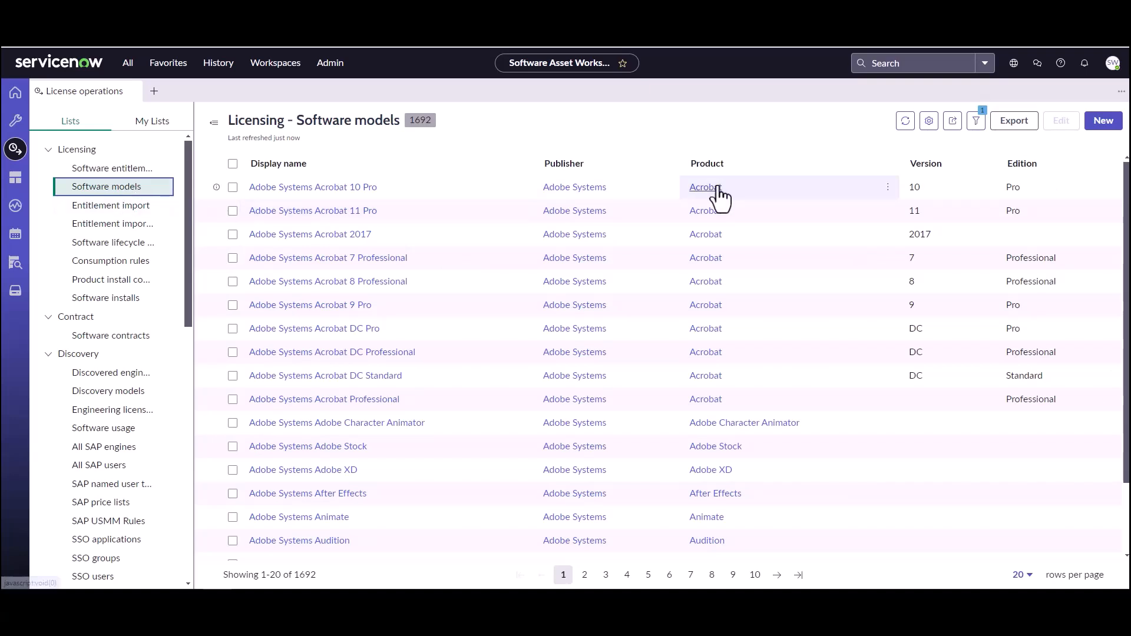
pyautogui.click(669, 164)
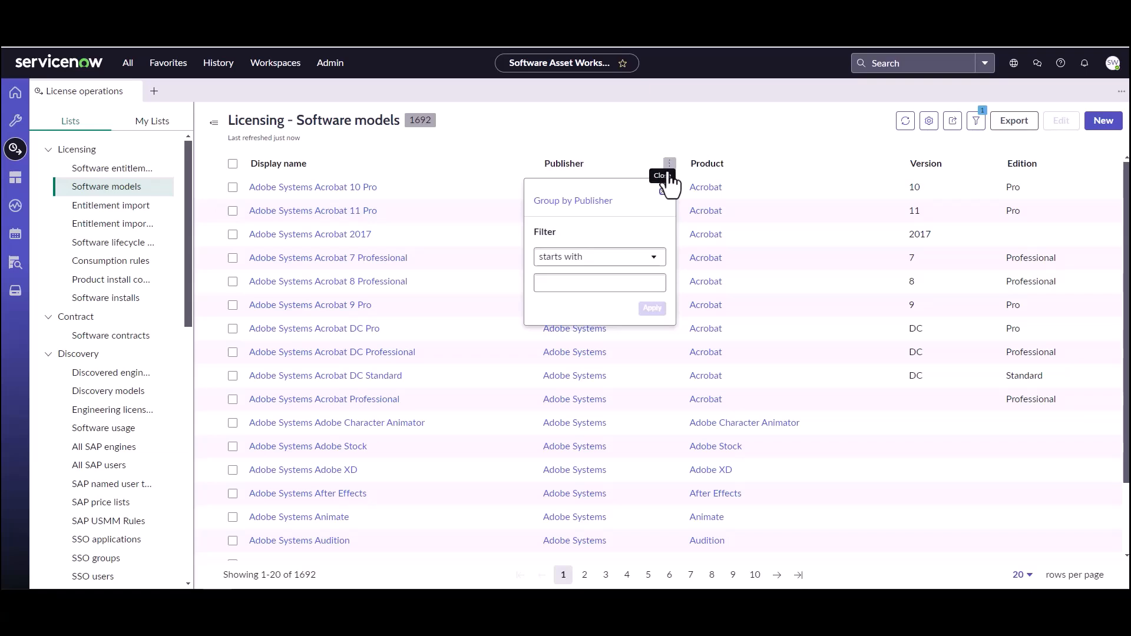
pyautogui.click(610, 284)
pyautogui.write('s')
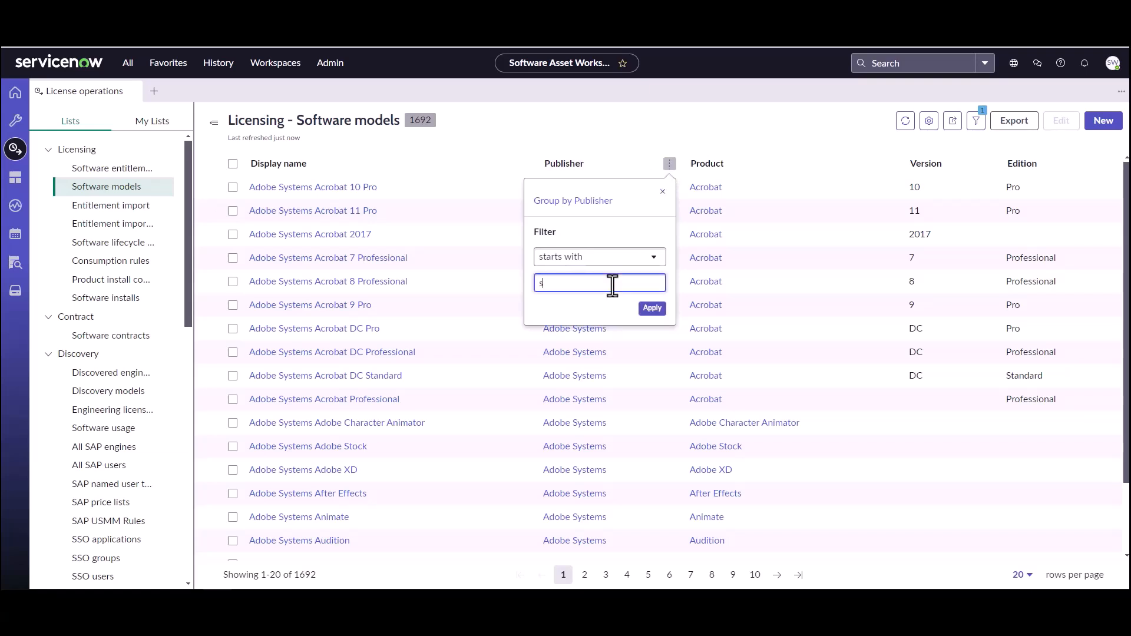
pyautogui.write('ervicenow')
pyautogui.click(652, 310)
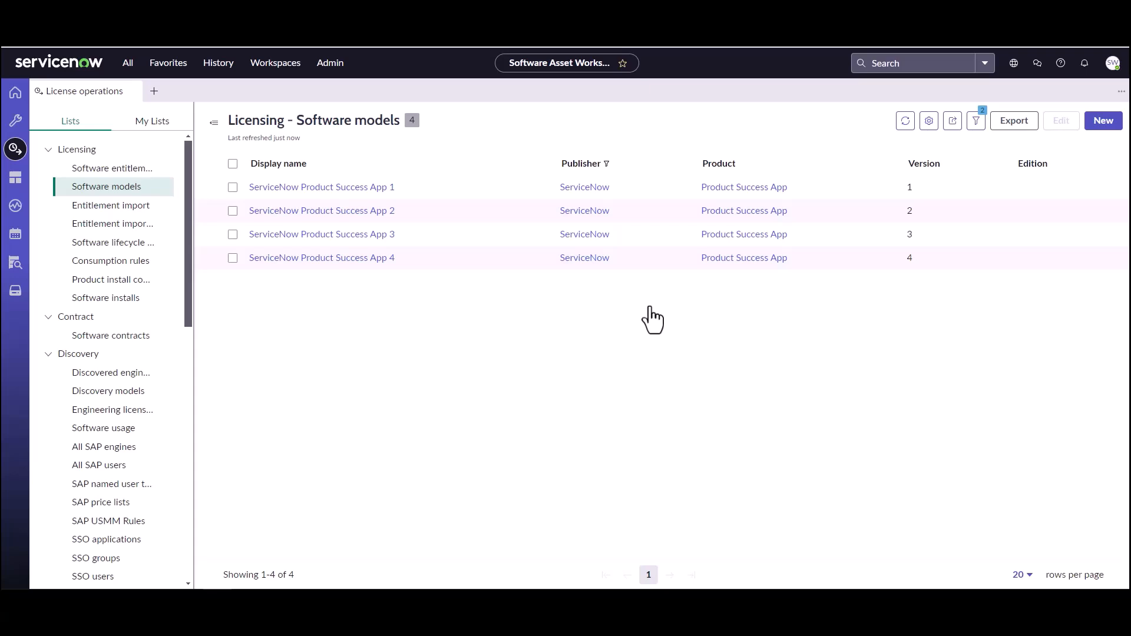
# - Start a new software product lifecycle for ServiceNow Product Success App 1 with version 1 and the General Availability phase
pyautogui.click(355, 188)
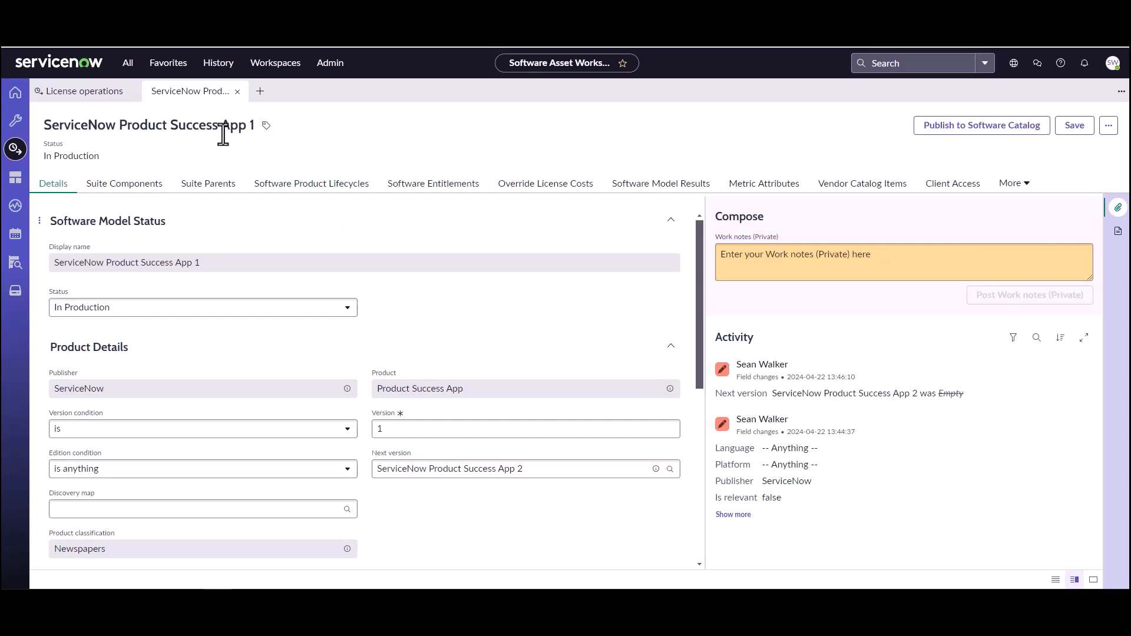
pyautogui.click(347, 188)
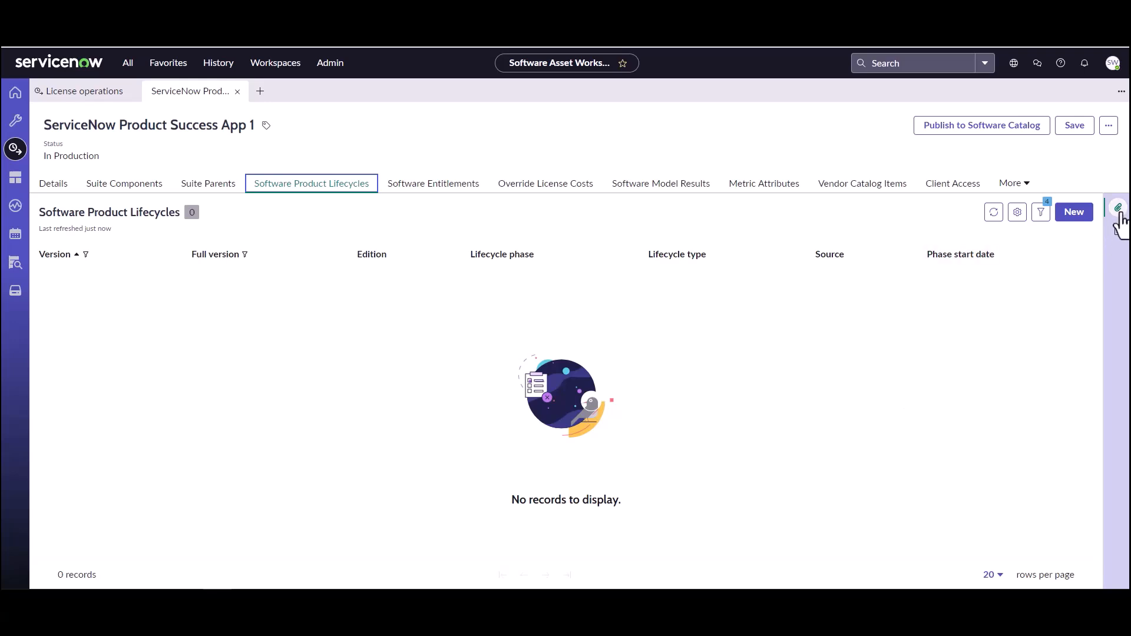
pyautogui.click(1084, 213)
pyautogui.write('1')
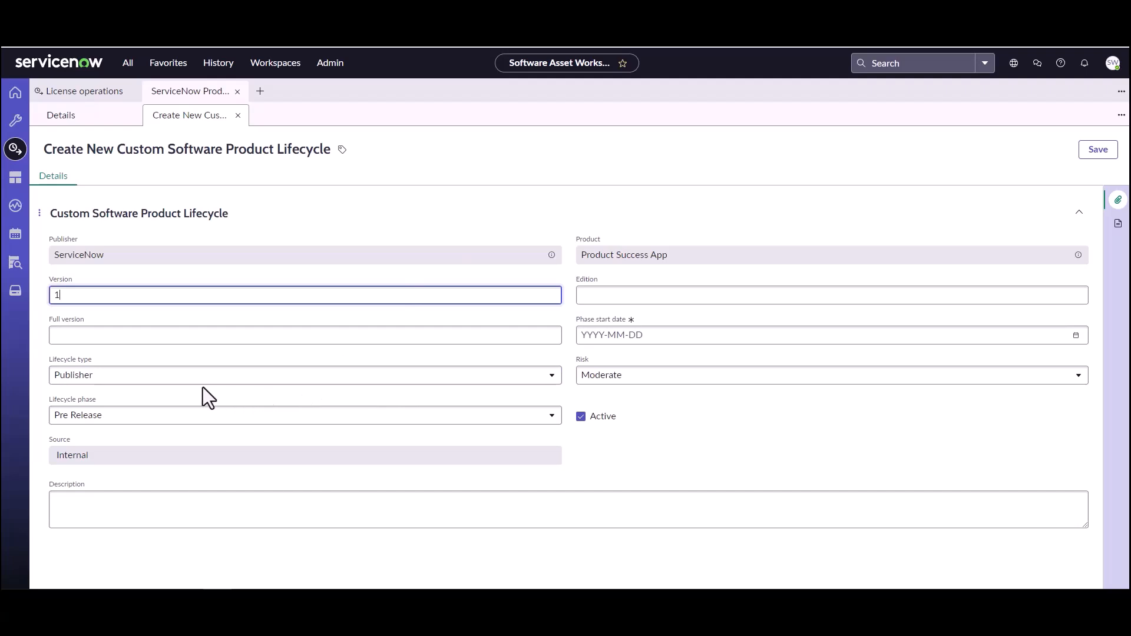
pyautogui.click(106, 417)
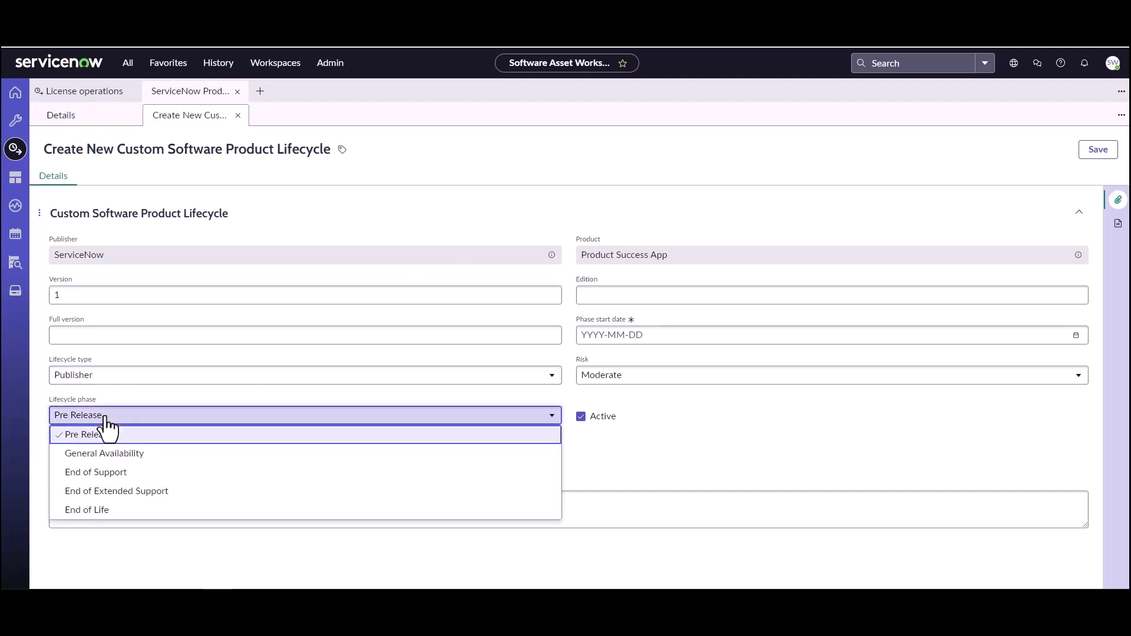
pyautogui.click(112, 454)
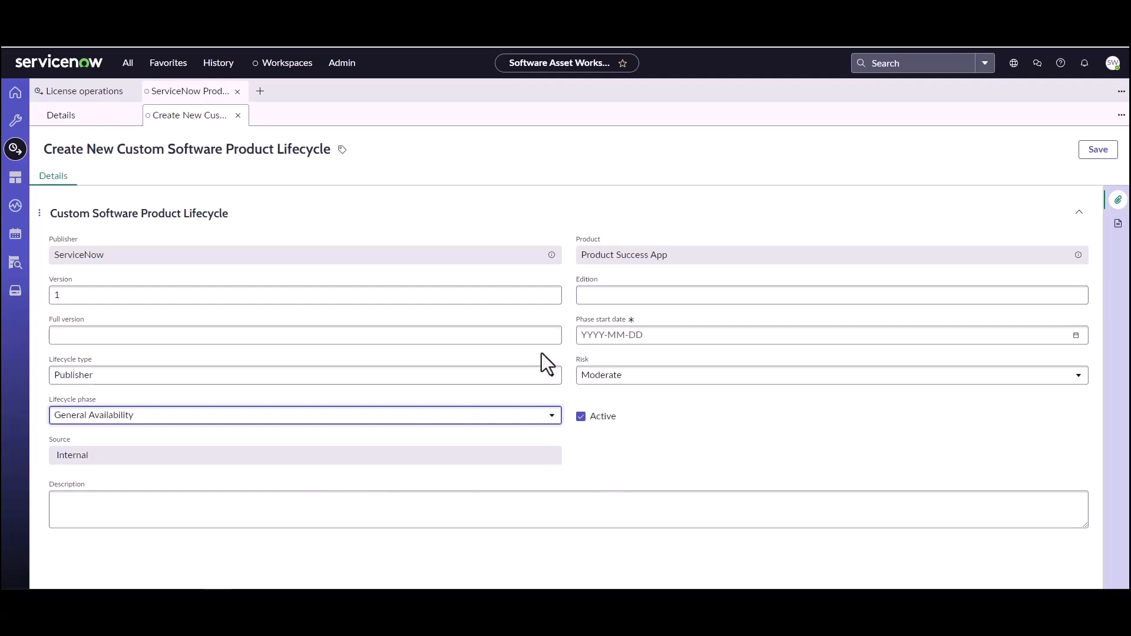
# - Set the version 1 lifecycle's phase start date to 2010-04-01
pyautogui.click(665, 337)
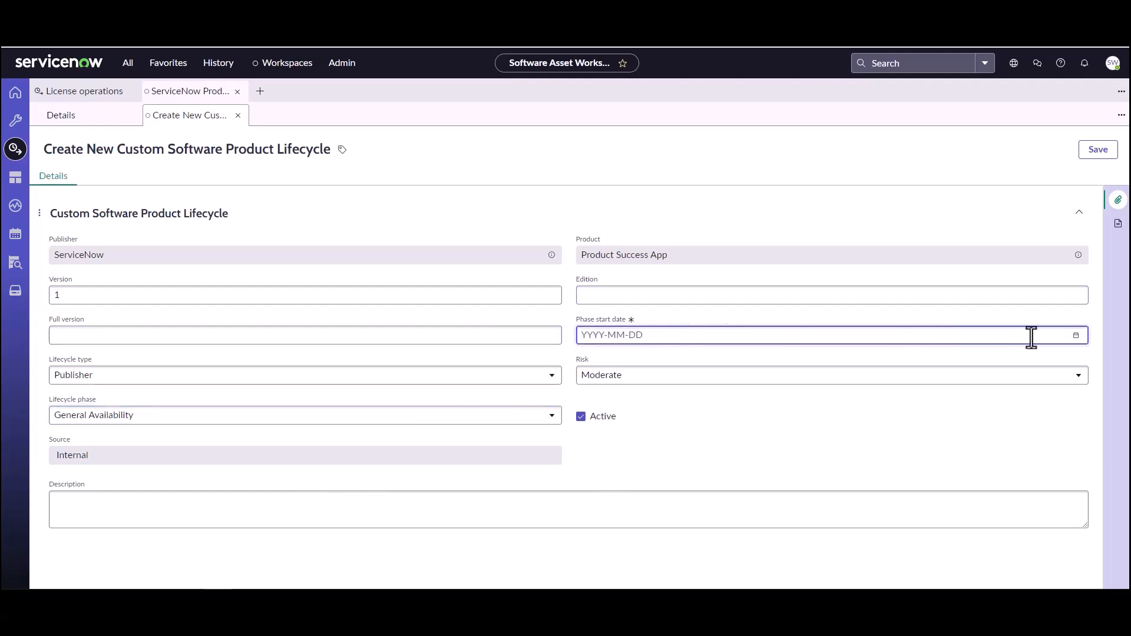
pyautogui.click(1077, 340)
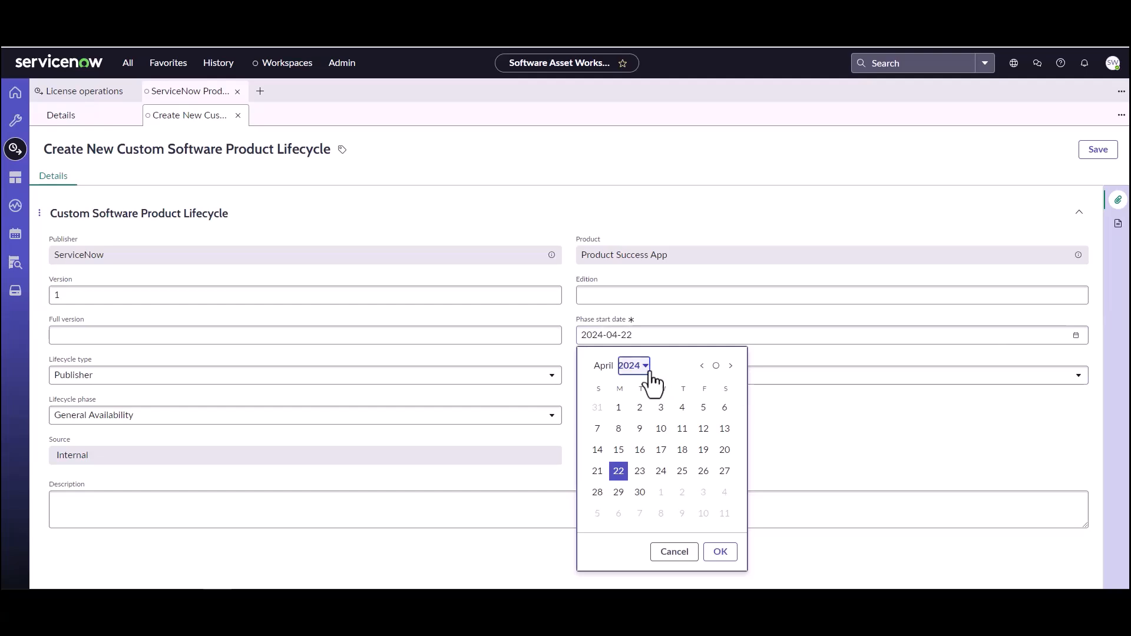
pyautogui.click(646, 368)
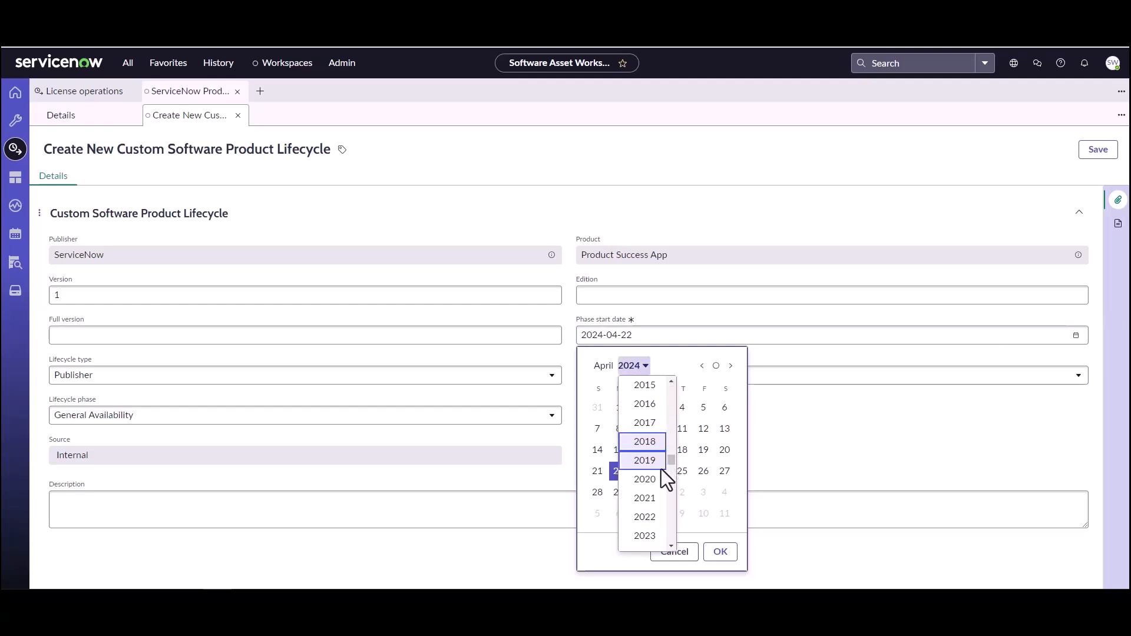
pyautogui.scroll(5, 663, 474)
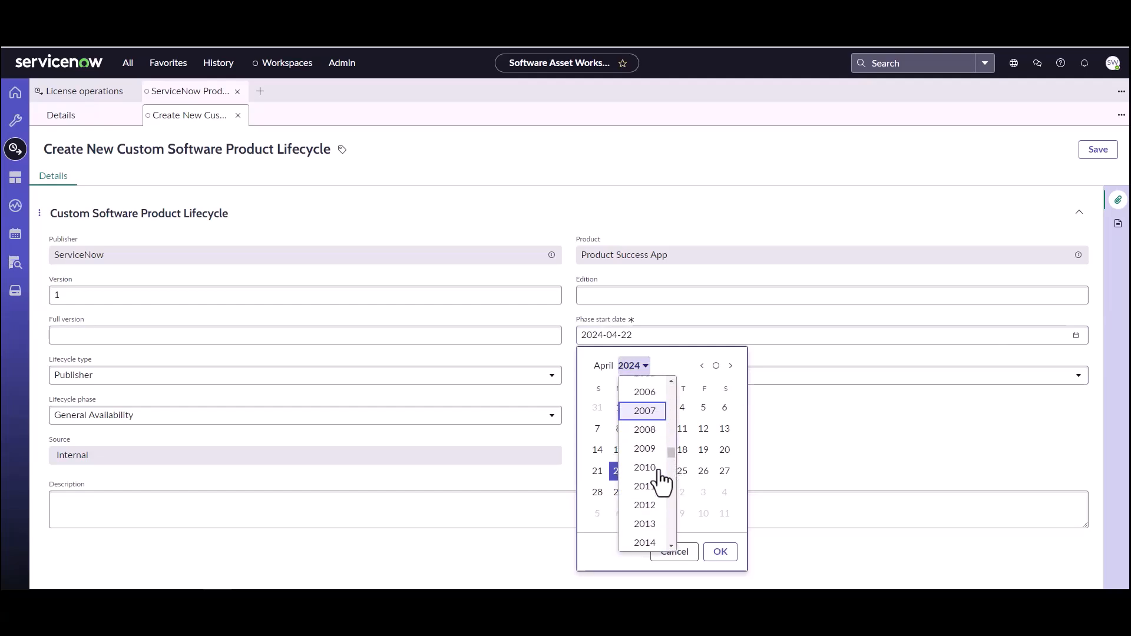
pyautogui.scroll(-1, 659, 474)
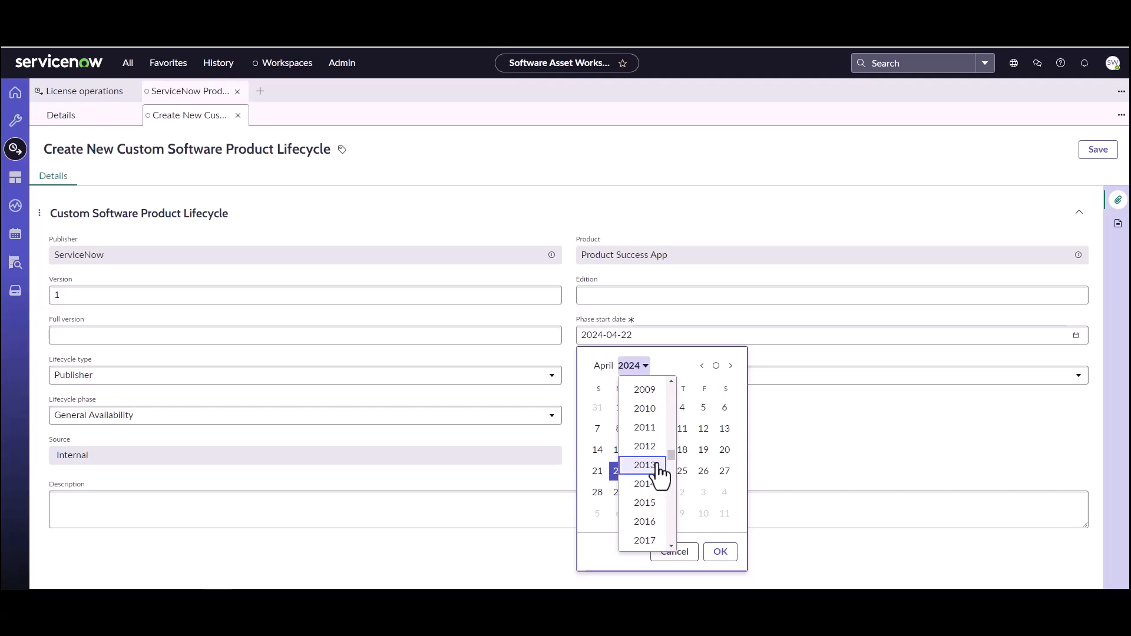
pyautogui.click(643, 410)
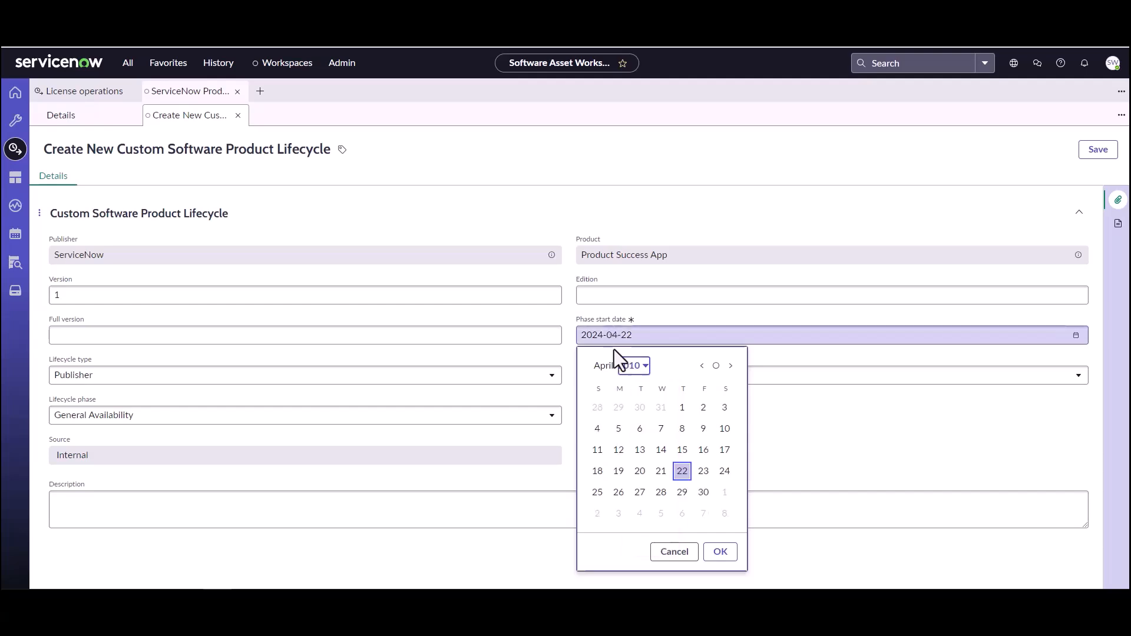
pyautogui.click(682, 407)
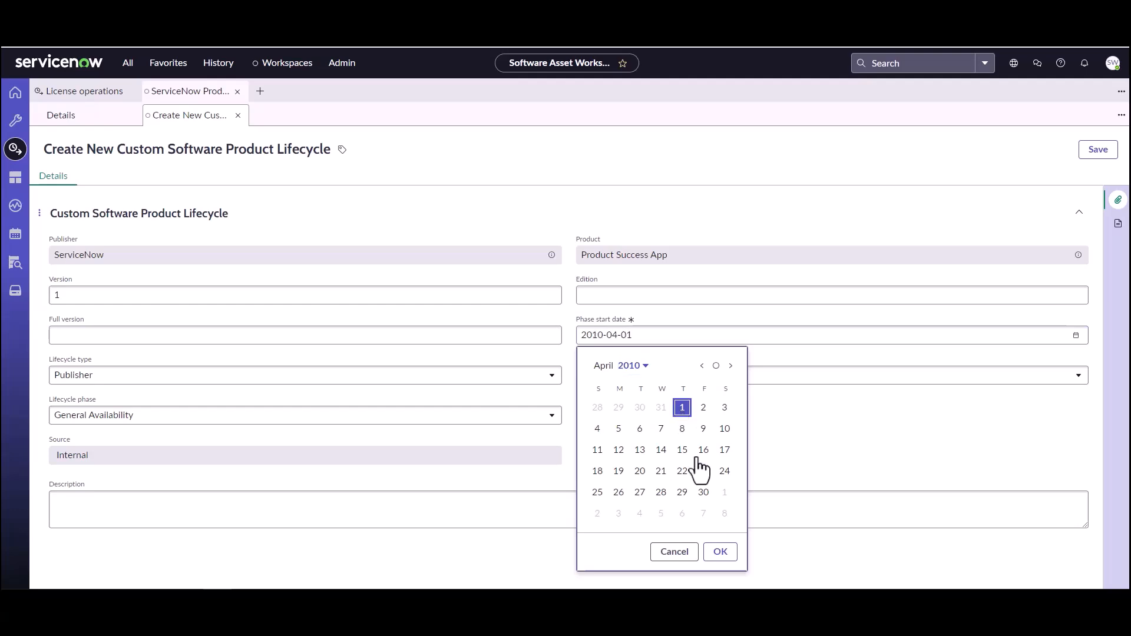
pyautogui.click(720, 556)
pyautogui.click(720, 552)
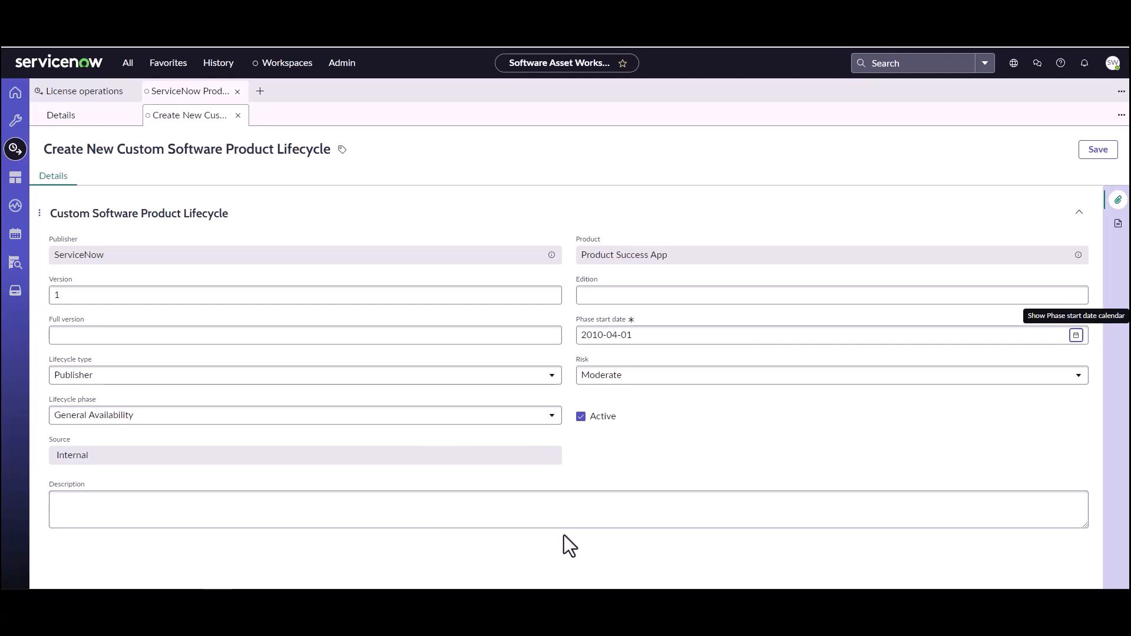
# - Set the lifecycle's risk to Very High and enter the description "Generally available date"
pyautogui.click(666, 380)
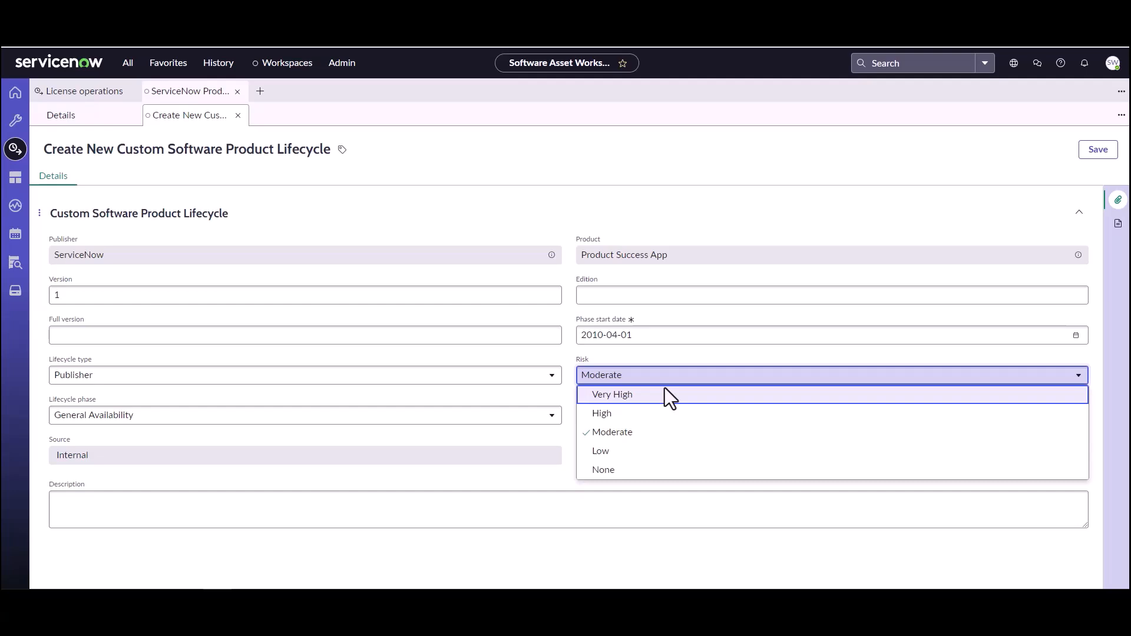
pyautogui.click(625, 395)
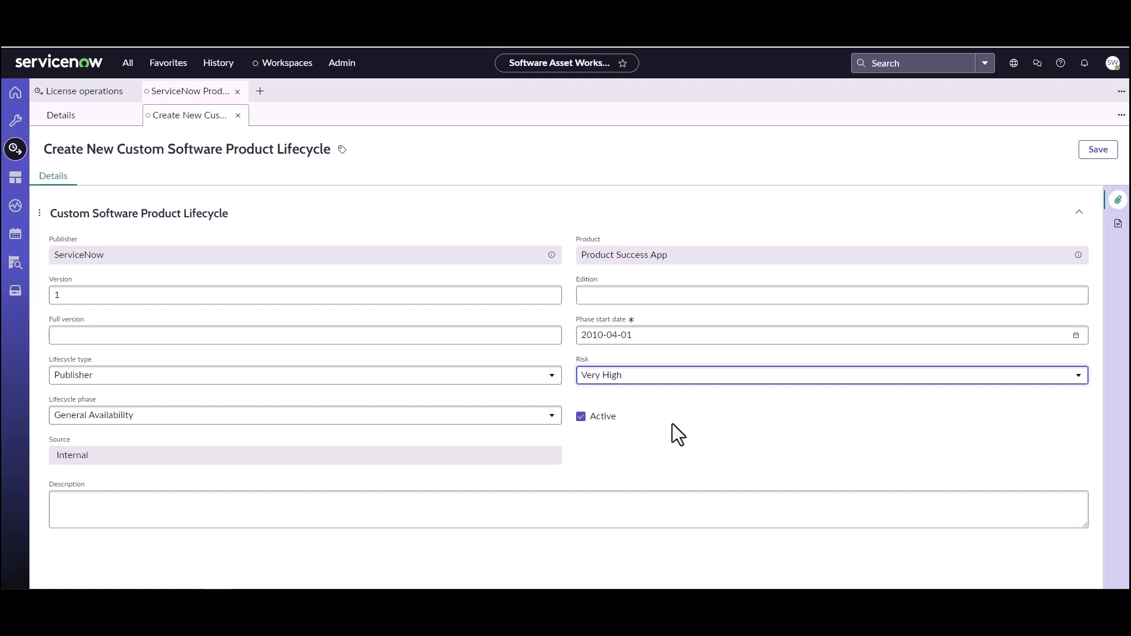
pyautogui.click(478, 513)
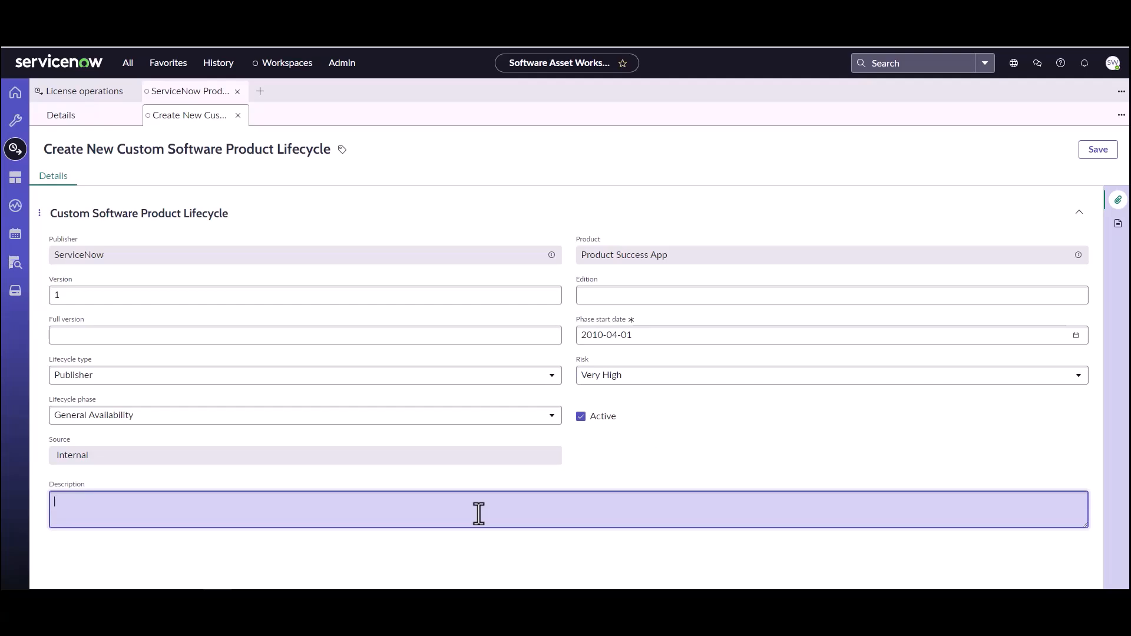
pyautogui.write('Generally available data')
pyautogui.press('BackSpace')
pyautogui.write('e')
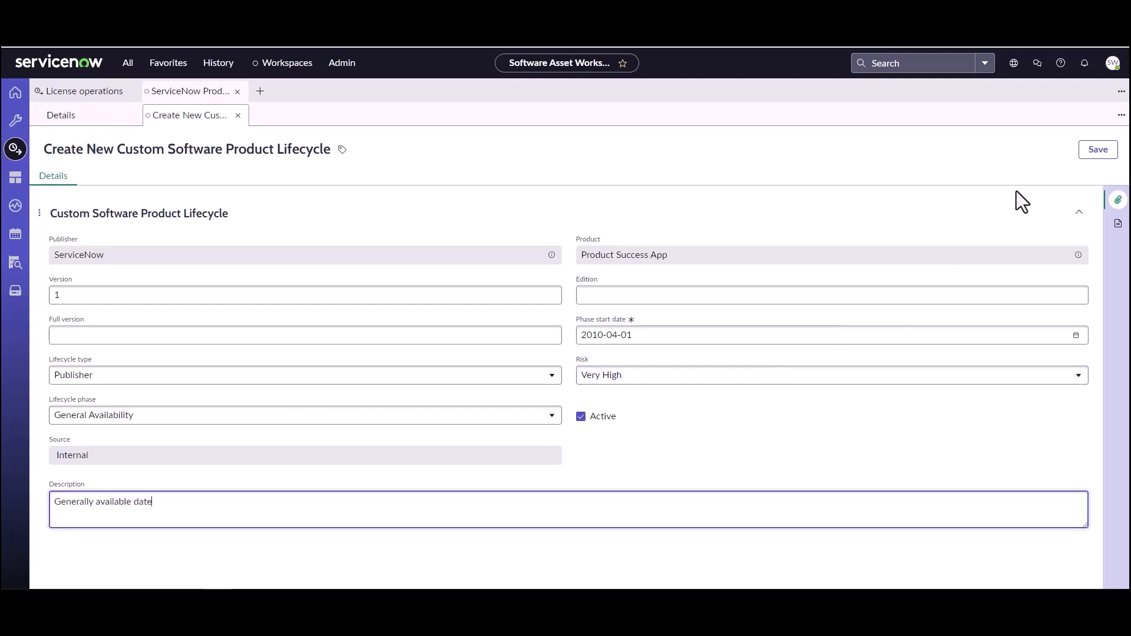
# - Save and close the version 1 lifecycle record, and refresh the model's Software Product Lifecycles list
pyautogui.click(1097, 150)
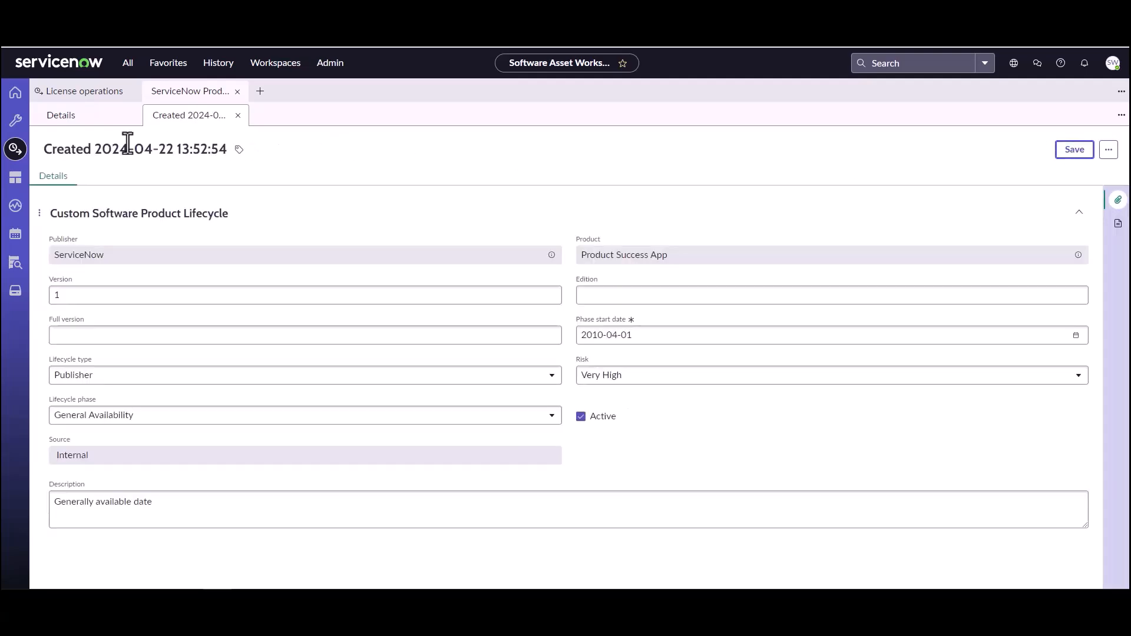
pyautogui.click(238, 116)
pyautogui.click(993, 212)
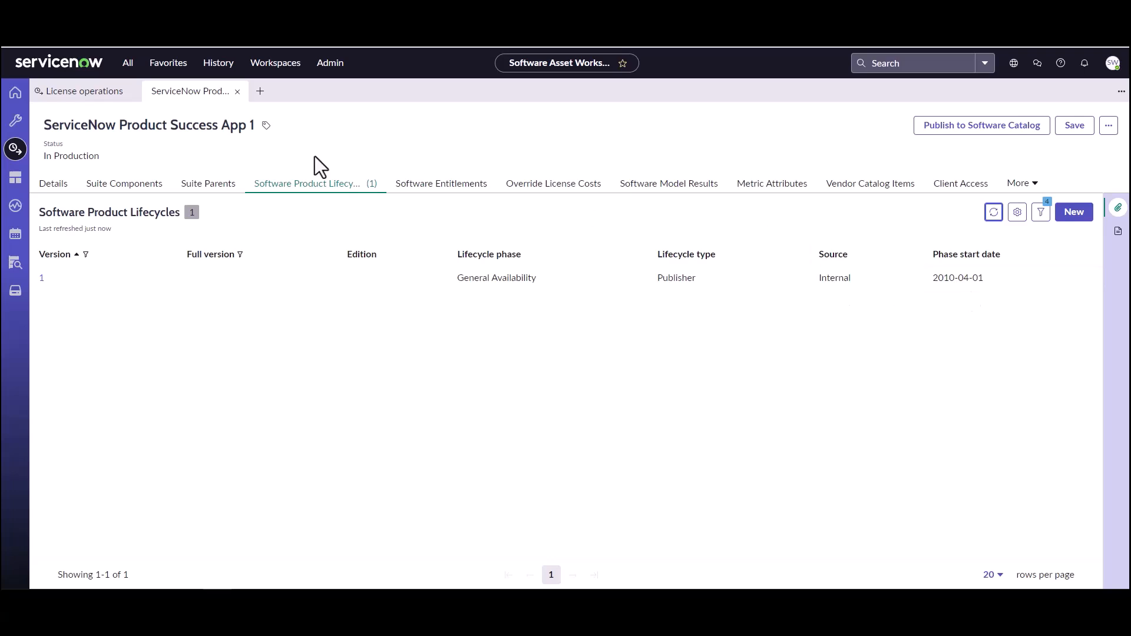
# - Start a new software product lifecycle record for the ServiceNow Product Success App 2 model
pyautogui.click(127, 94)
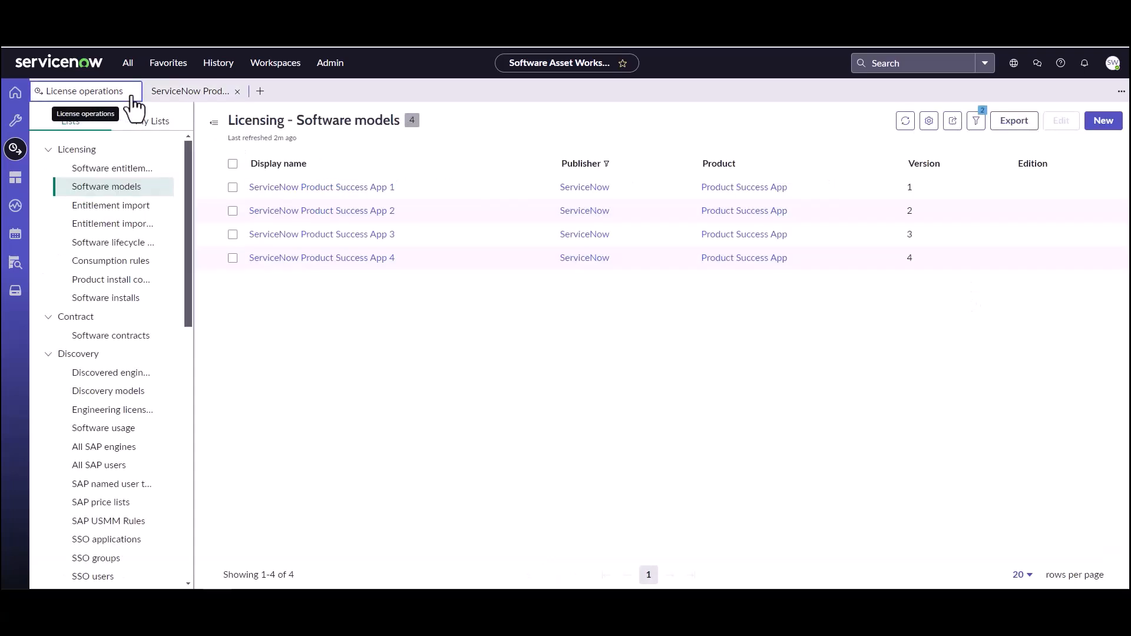
pyautogui.click(311, 218)
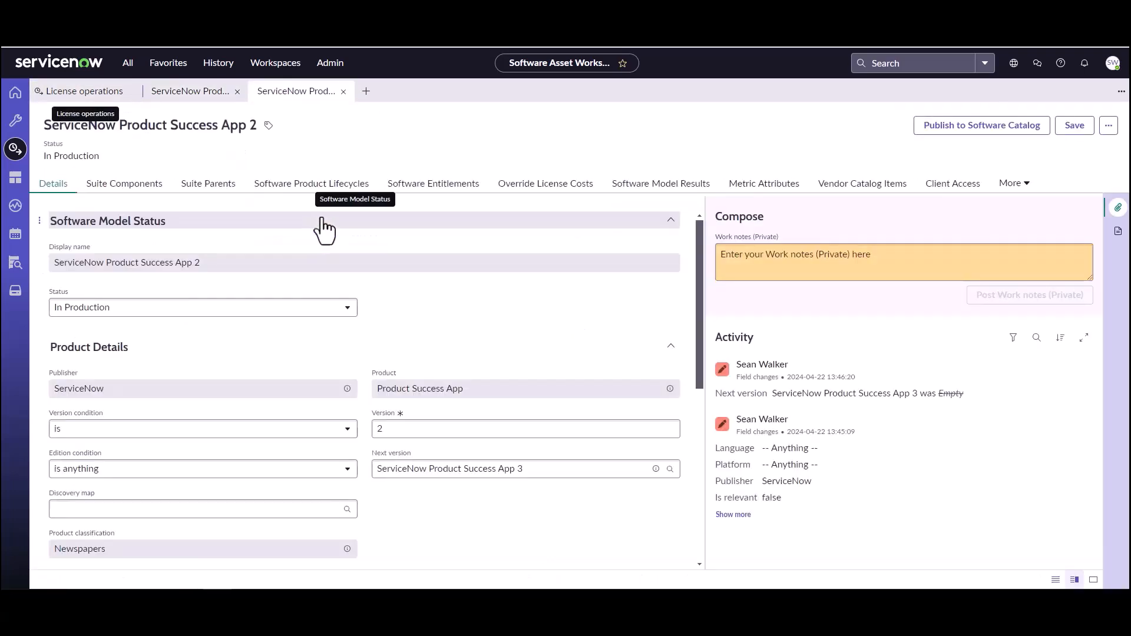
pyautogui.click(297, 189)
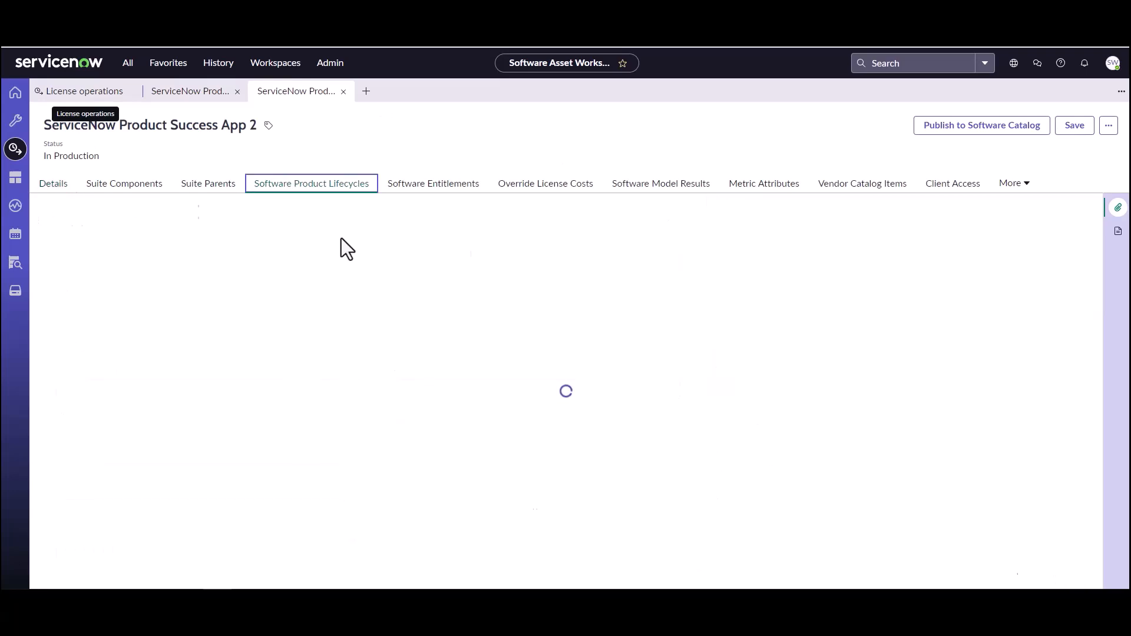
pyautogui.click(1073, 213)
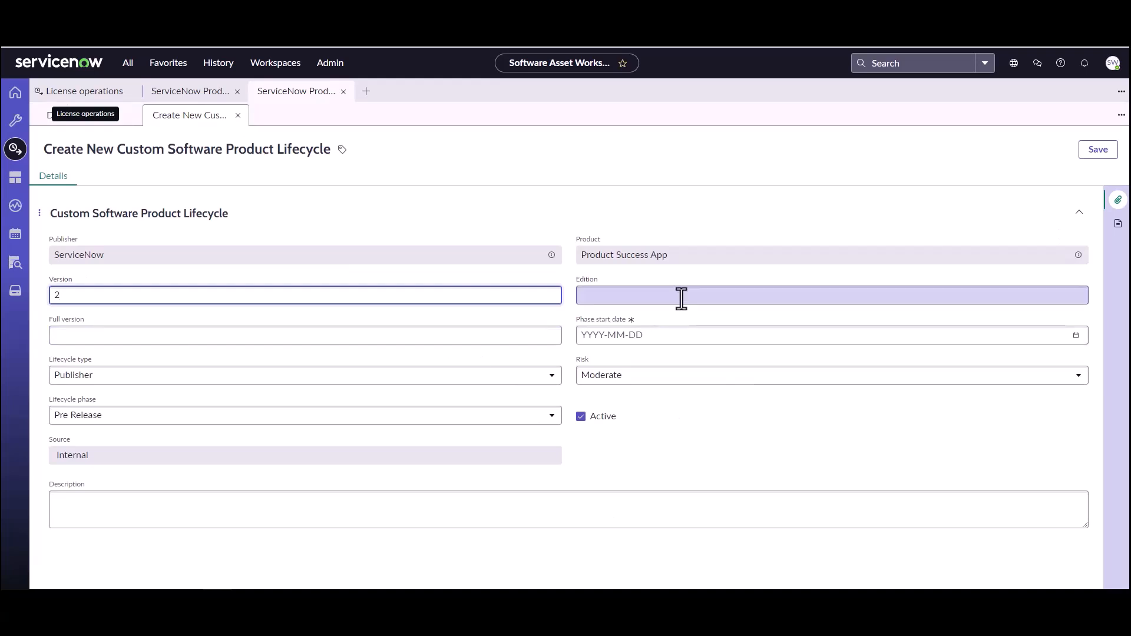
# - Set the version 2 lifecycle's phase start date to 2012-04-01
pyautogui.click(675, 334)
pyautogui.click(1076, 335)
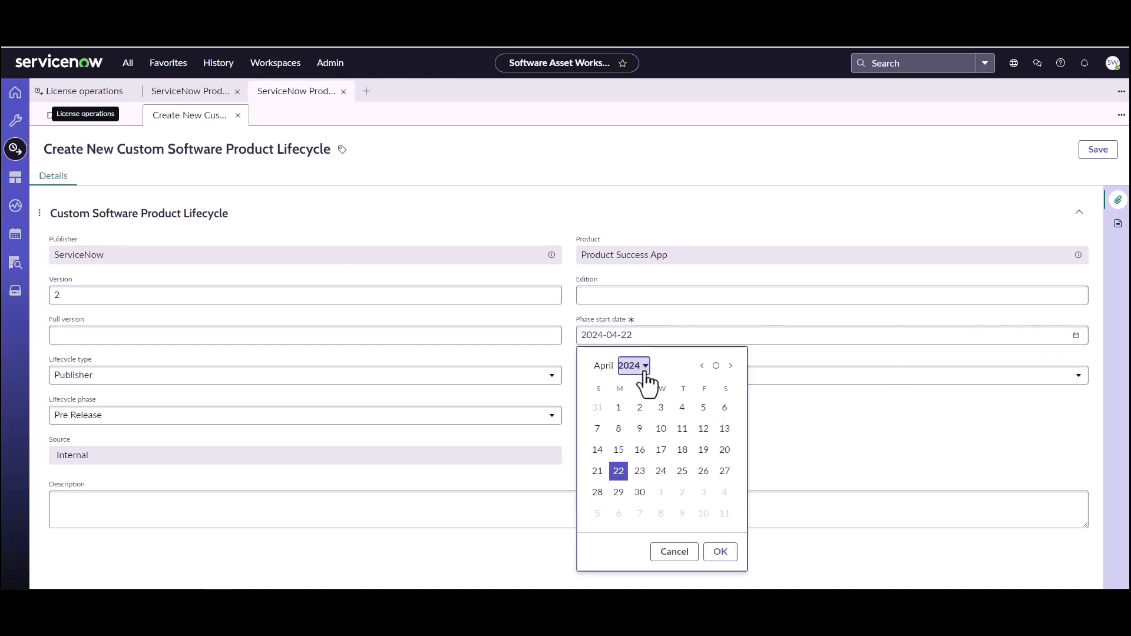
pyautogui.click(633, 366)
pyautogui.scroll(5, 654, 424)
pyautogui.scroll(-3, 661, 451)
pyautogui.scroll(5, 660, 456)
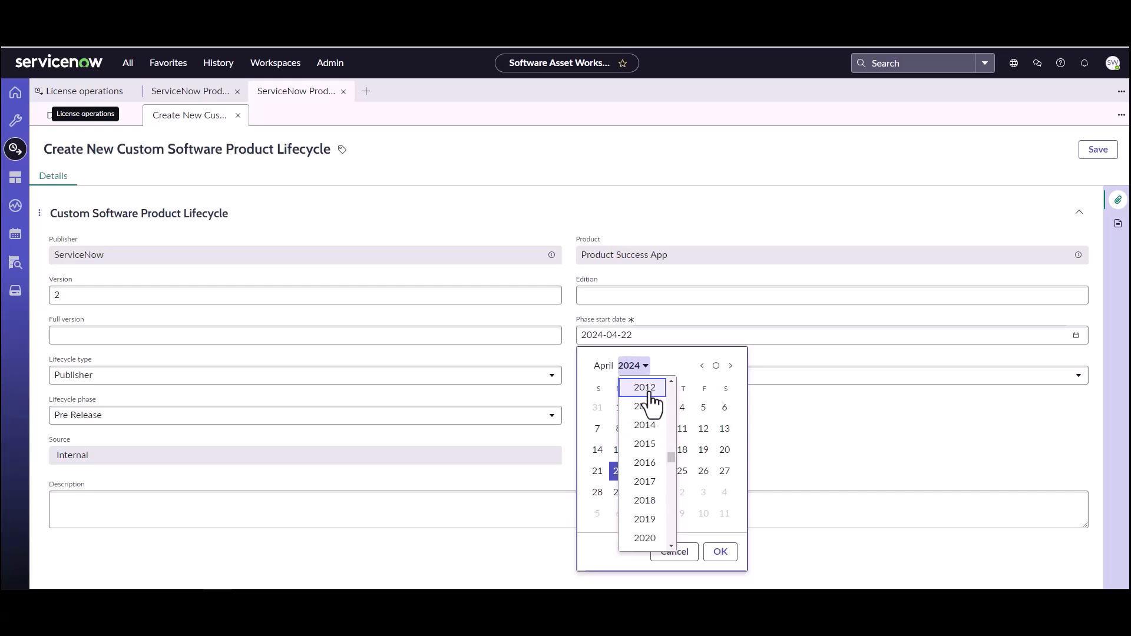
pyautogui.click(651, 391)
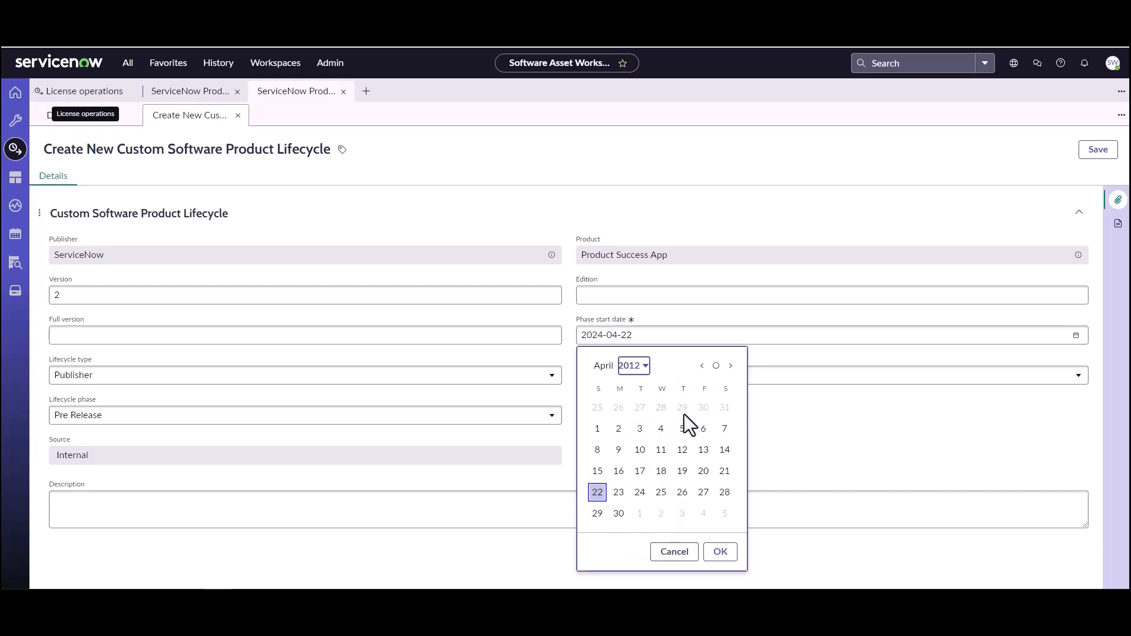
pyautogui.click(597, 429)
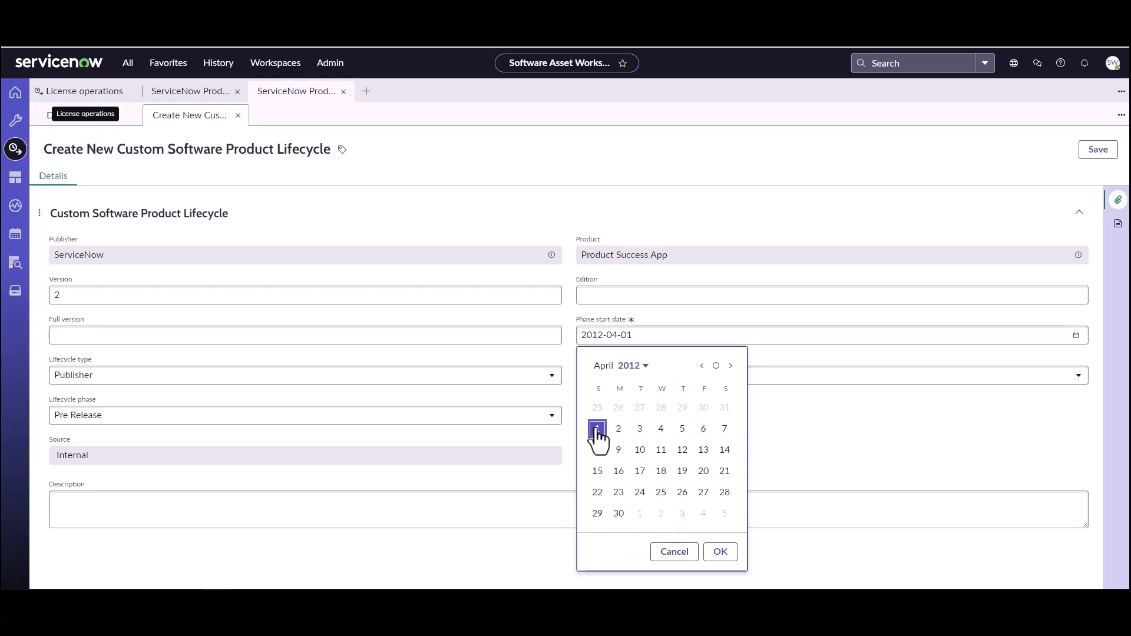
pyautogui.click(720, 552)
# - Set the version 2 lifecycle's phase to General Availability and its risk to Moderate
pyautogui.click(469, 419)
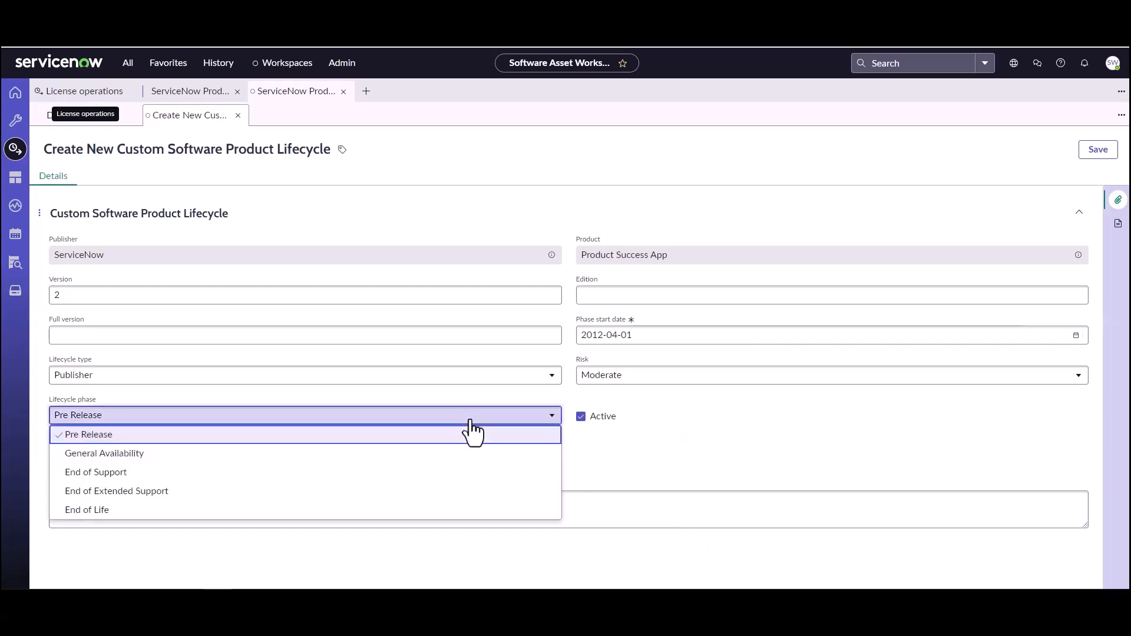
pyautogui.click(452, 455)
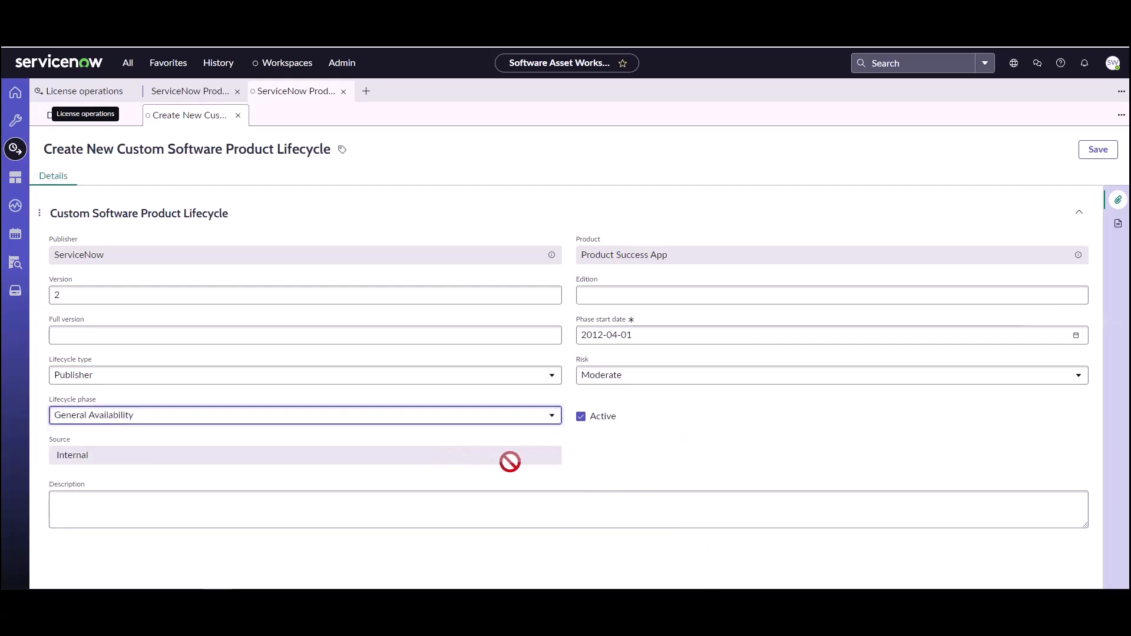
pyautogui.click(629, 380)
pyautogui.click(617, 434)
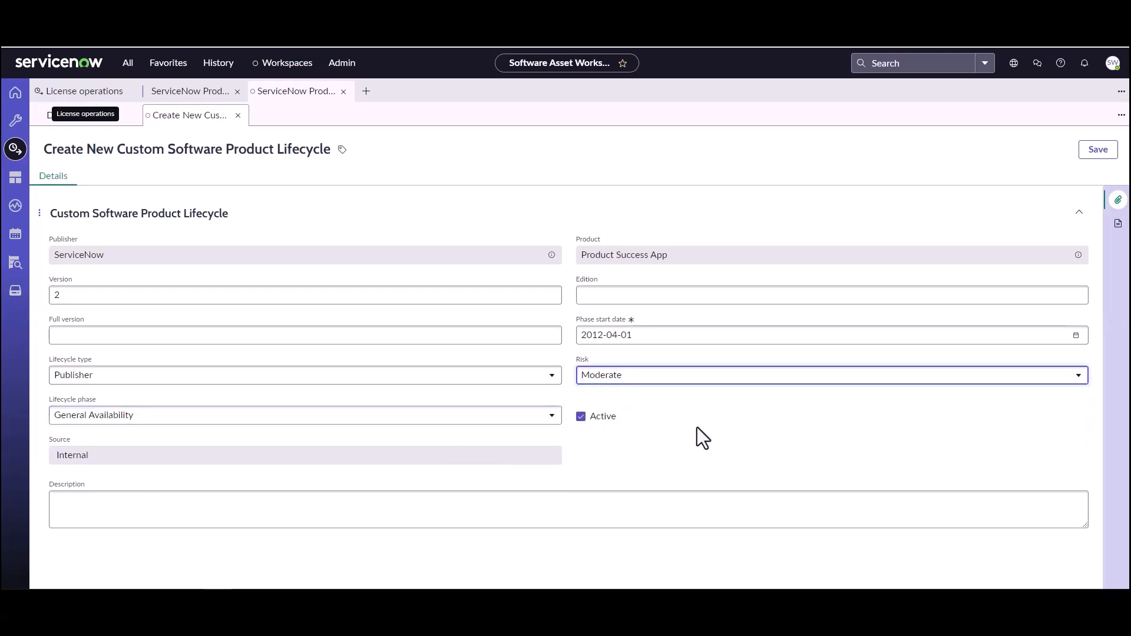
# - Enter "Generally available date" as the version 2 lifecycle's description, save the record, and close both open software model records
pyautogui.click(687, 511)
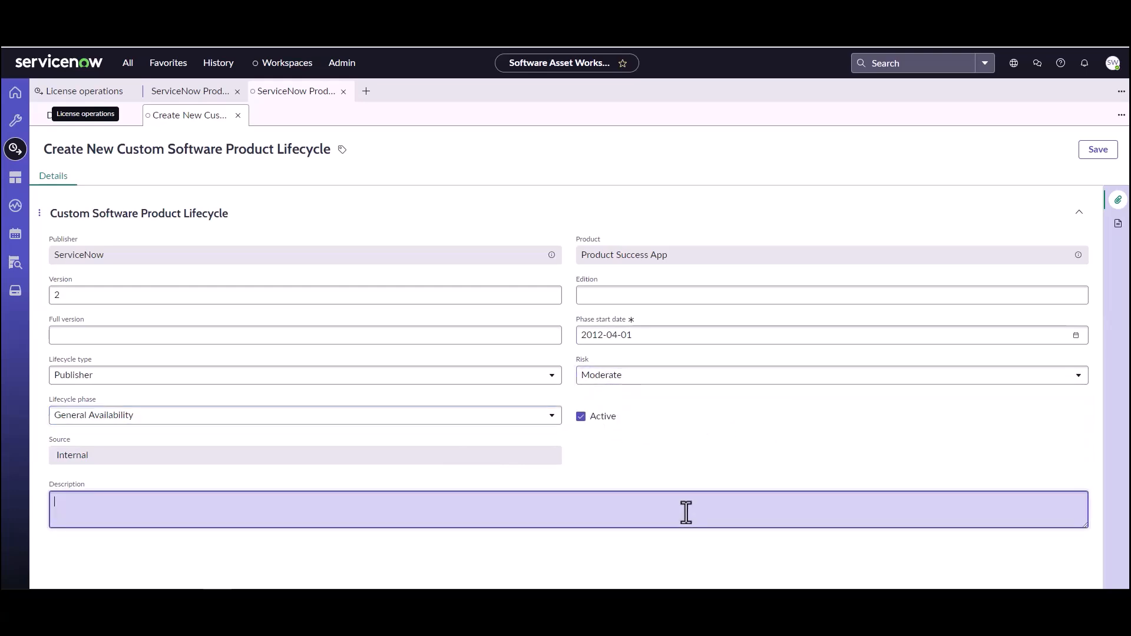
pyautogui.write('Generally available date')
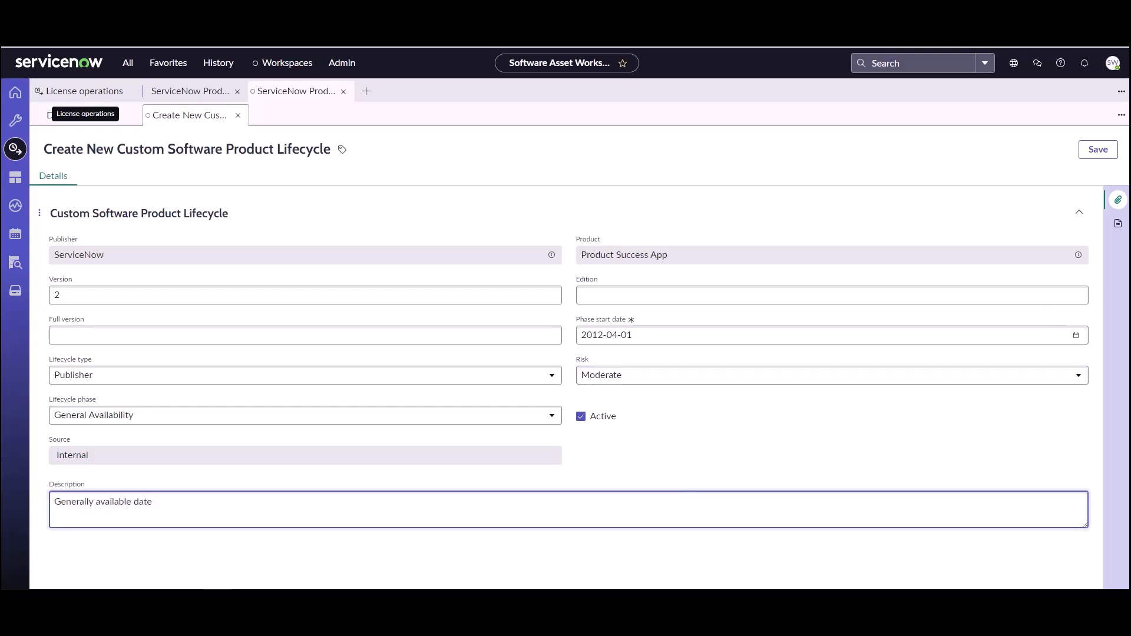
pyautogui.click(1097, 149)
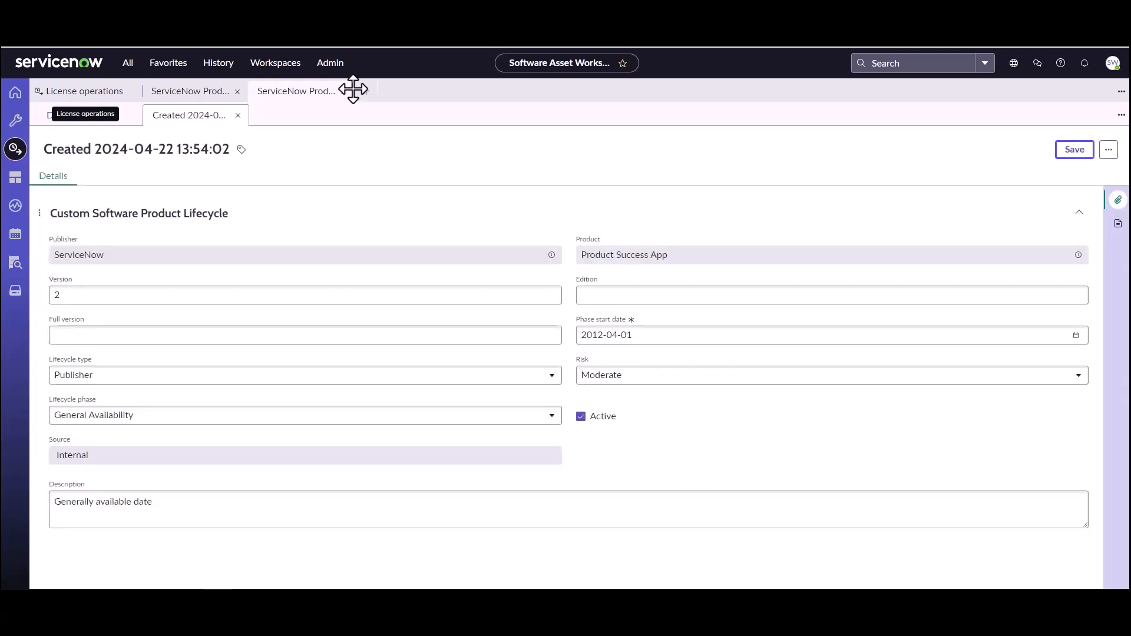
pyautogui.click(343, 91)
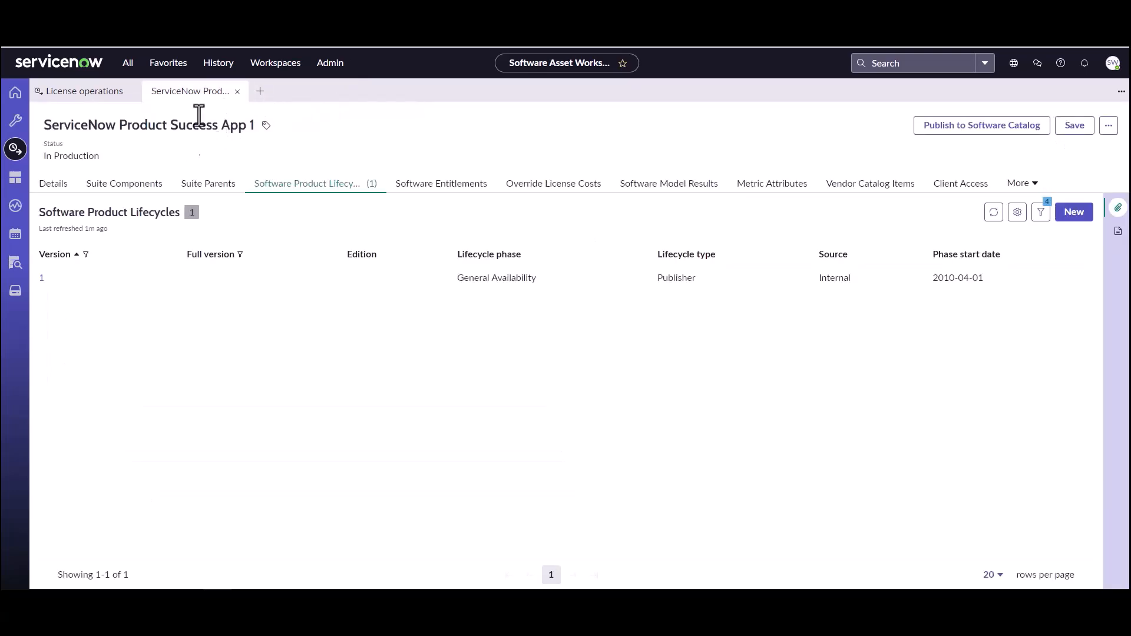
pyautogui.click(237, 91)
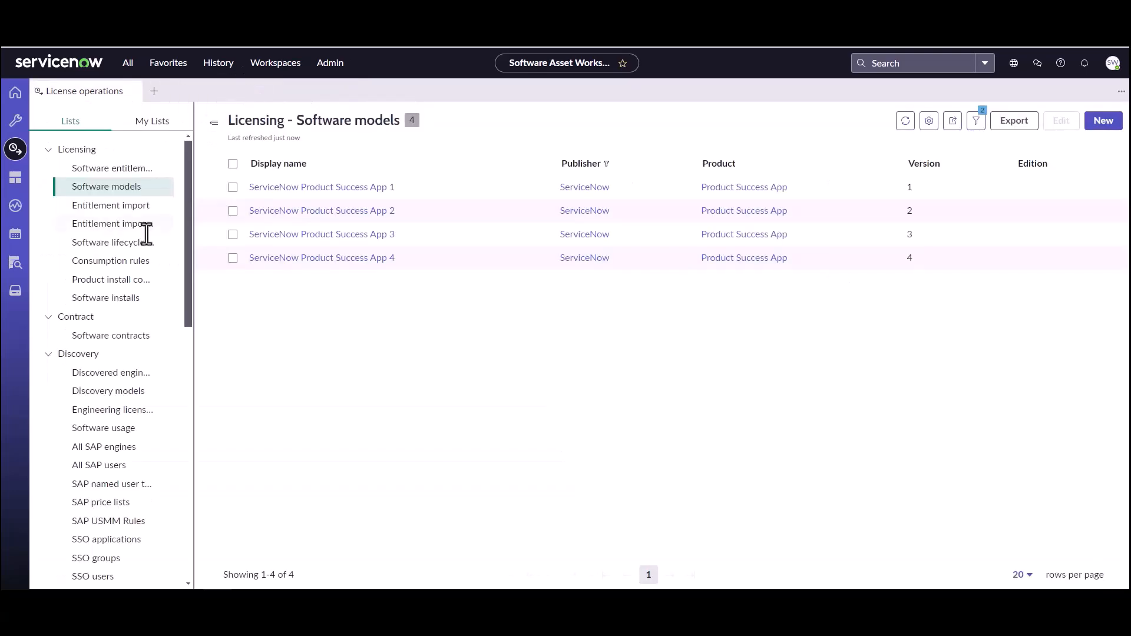
# - Reopen the ServiceNow Product Success App 2 model and review its software product lifecycles and the product lifecycles for all versions
pyautogui.click(291, 213)
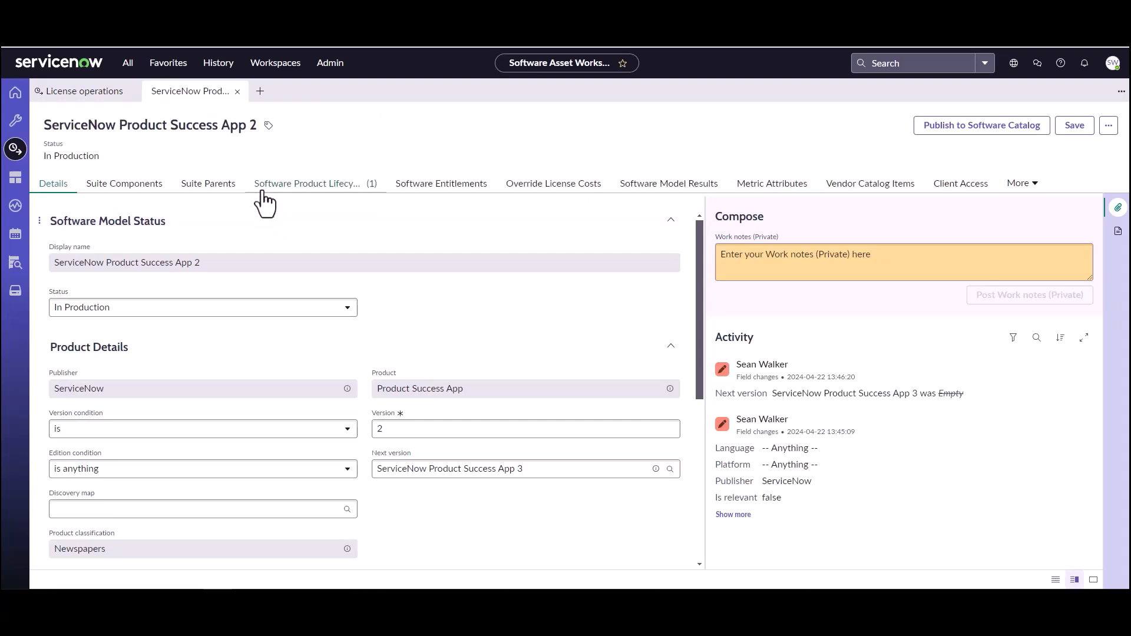
pyautogui.click(260, 187)
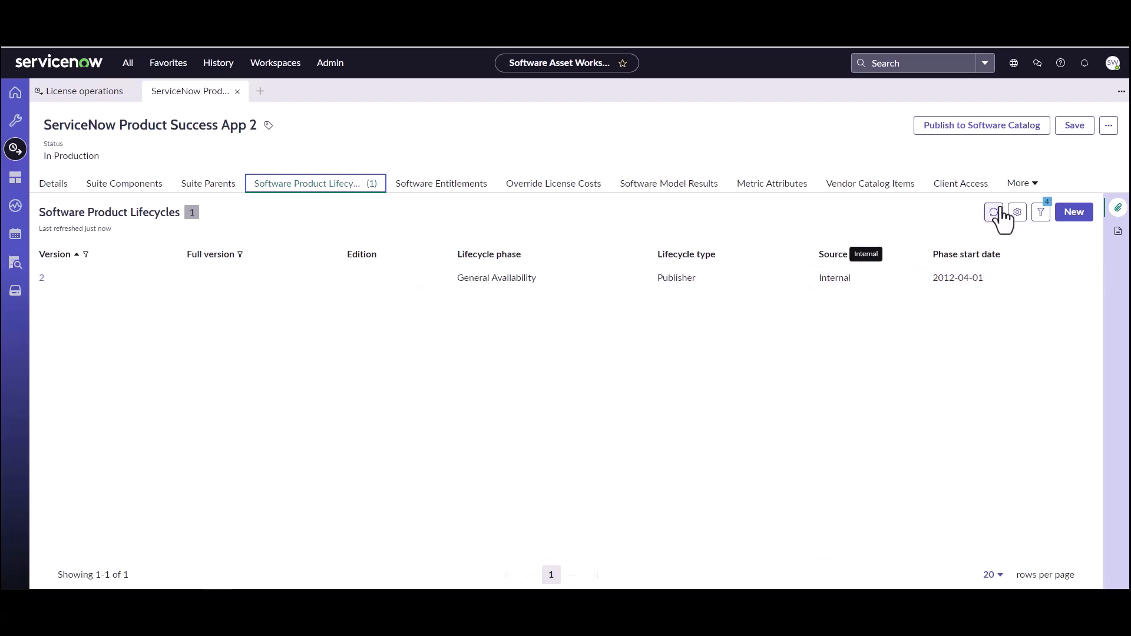
pyautogui.click(1025, 184)
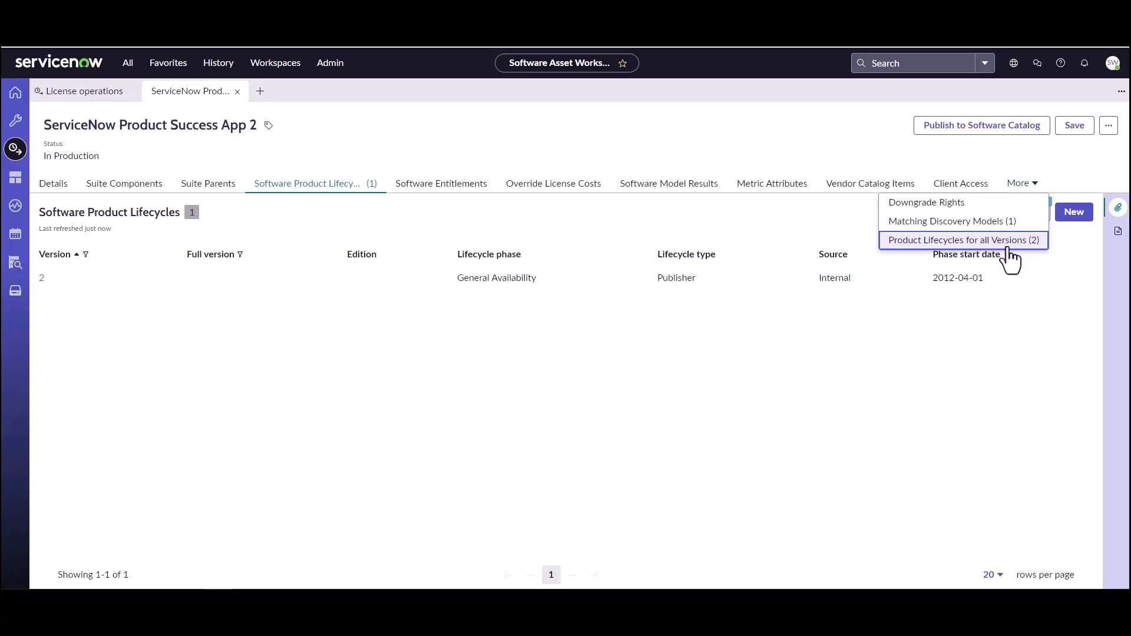
pyautogui.click(991, 244)
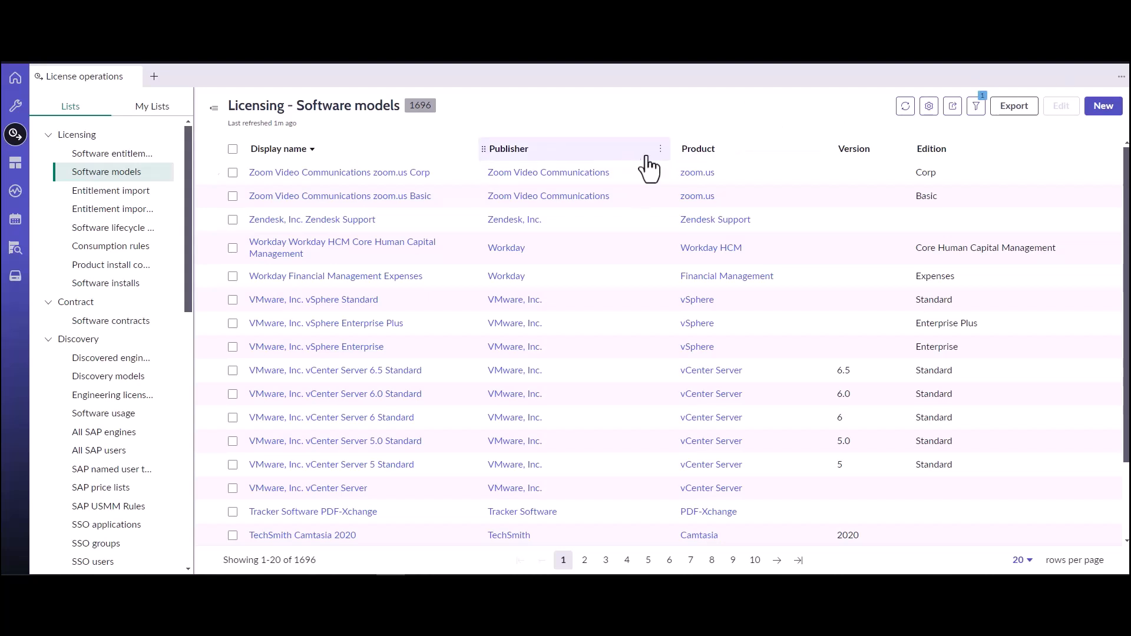
# - Filter the software models list to publishers starting with "autodesk"
pyautogui.click(660, 150)
pyautogui.click(582, 268)
pyautogui.write('autode')
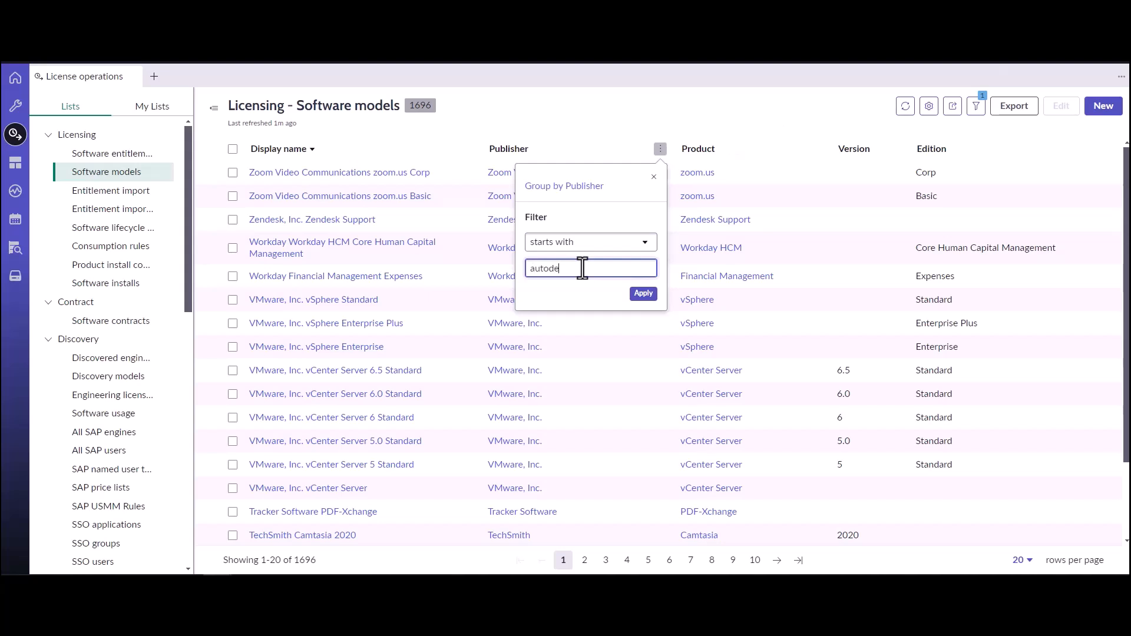
pyautogui.write('sk')
pyautogui.press('Return')
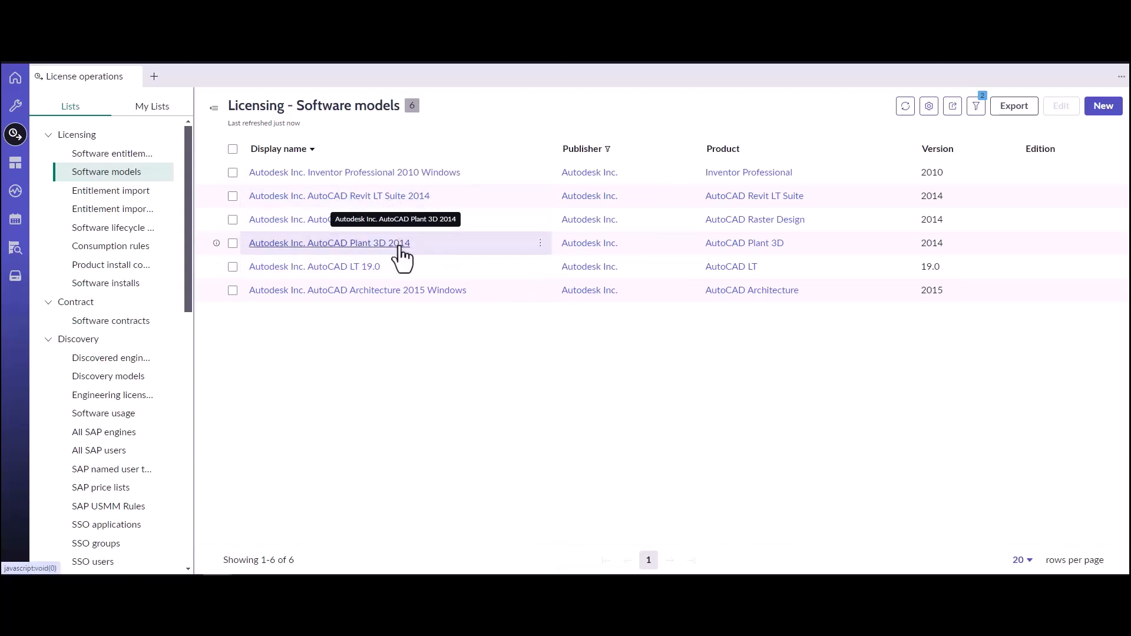
# - Check the software product lifecycles of the Autodesk AutoCAD Revit LT Suite 2014 model, and return to the models list
pyautogui.click(408, 200)
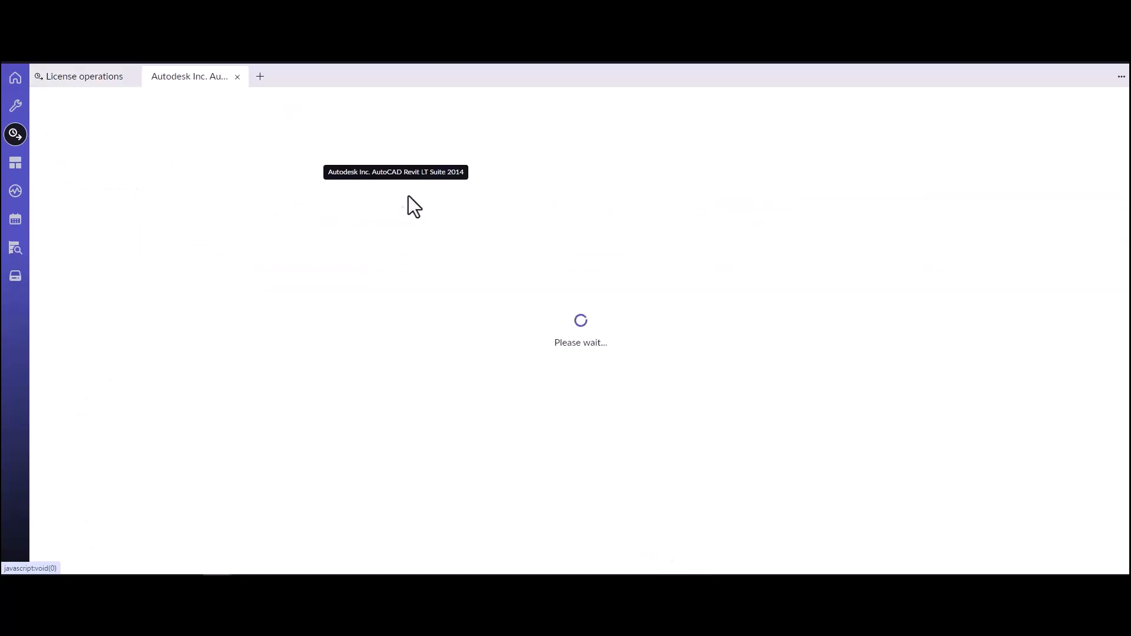
pyautogui.click(326, 174)
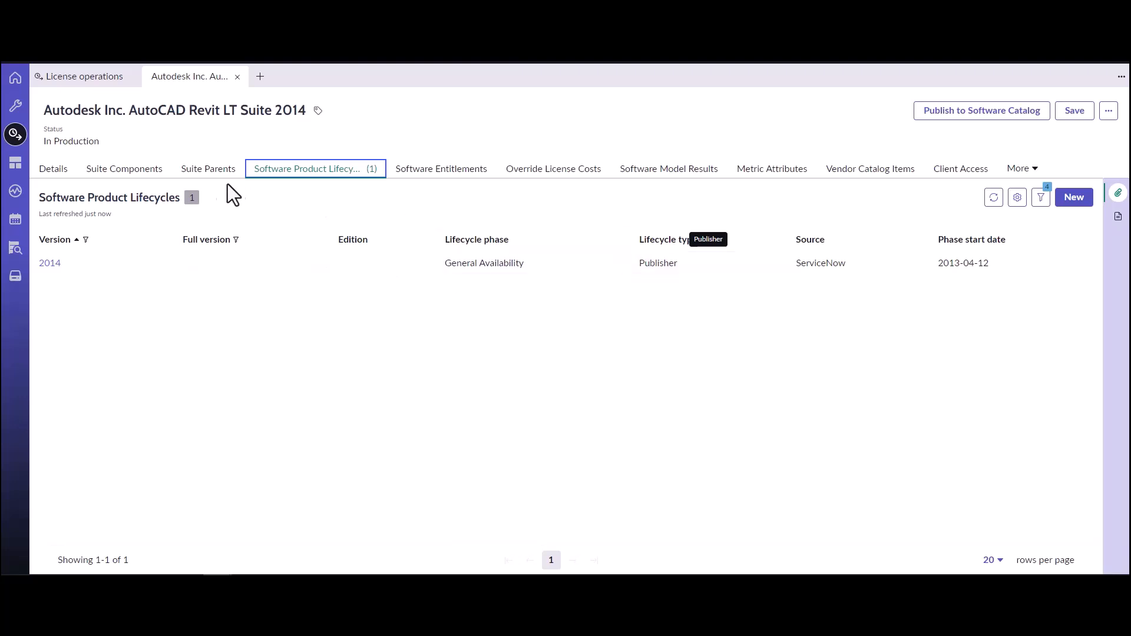
pyautogui.click(82, 76)
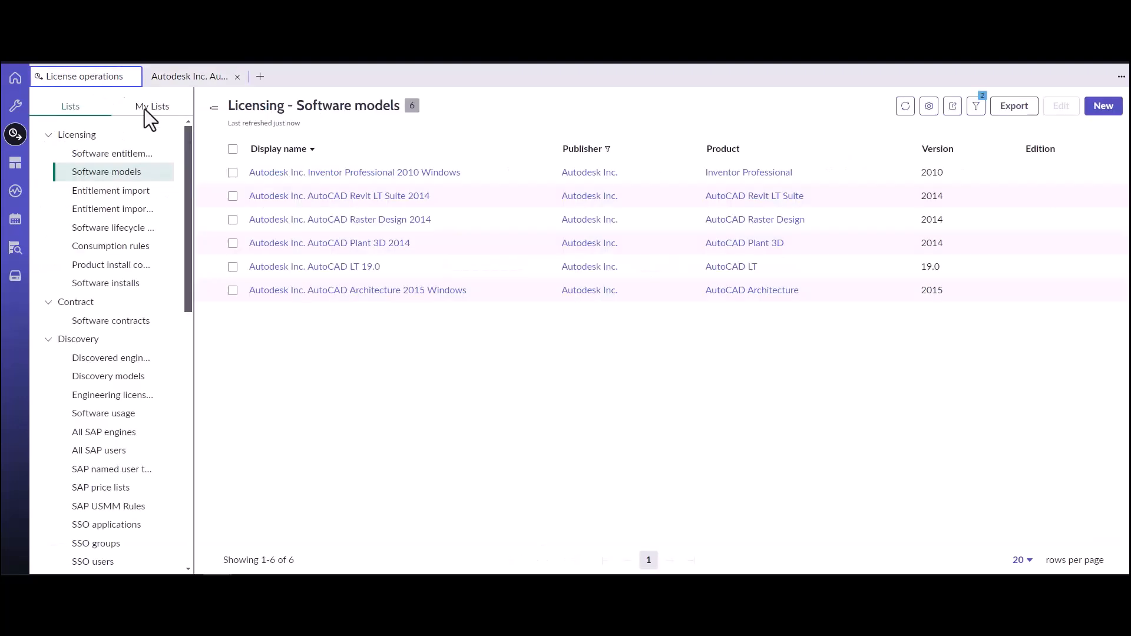
# - Check the software product lifecycles of the Autodesk AutoCAD Raster Design 2014 model, and close both open Autodesk model records
pyautogui.click(380, 221)
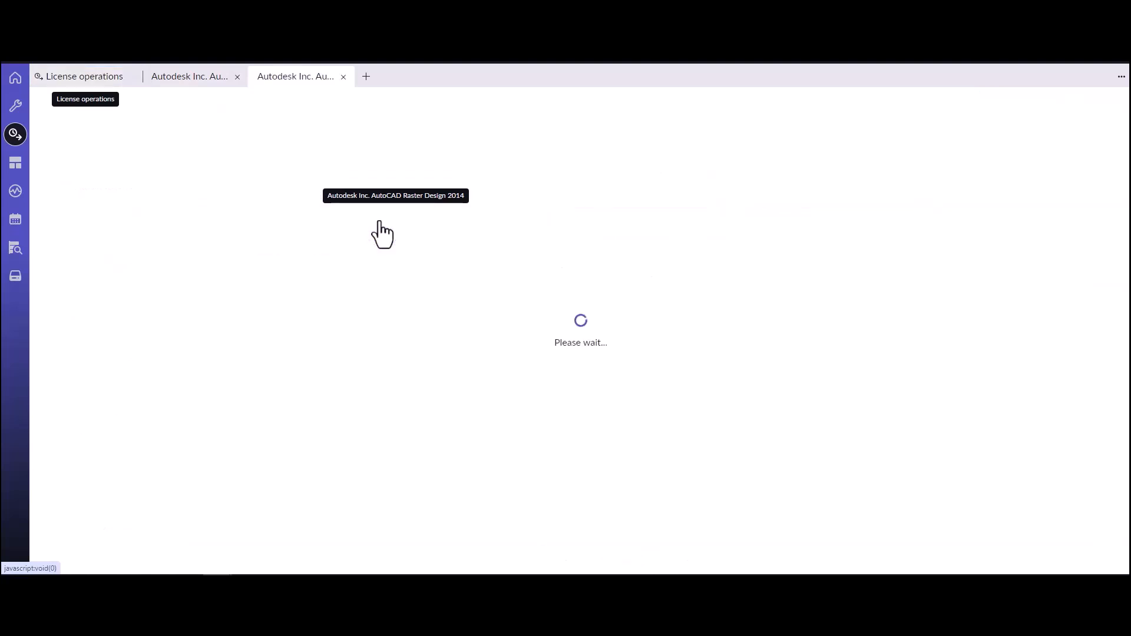
pyautogui.click(343, 177)
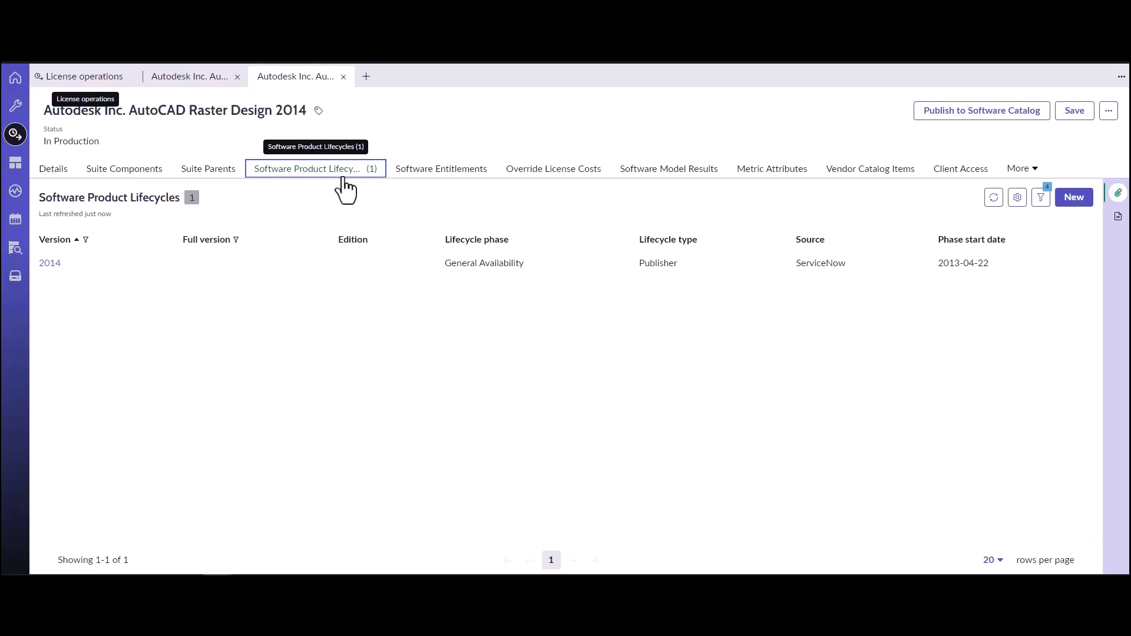
pyautogui.click(343, 78)
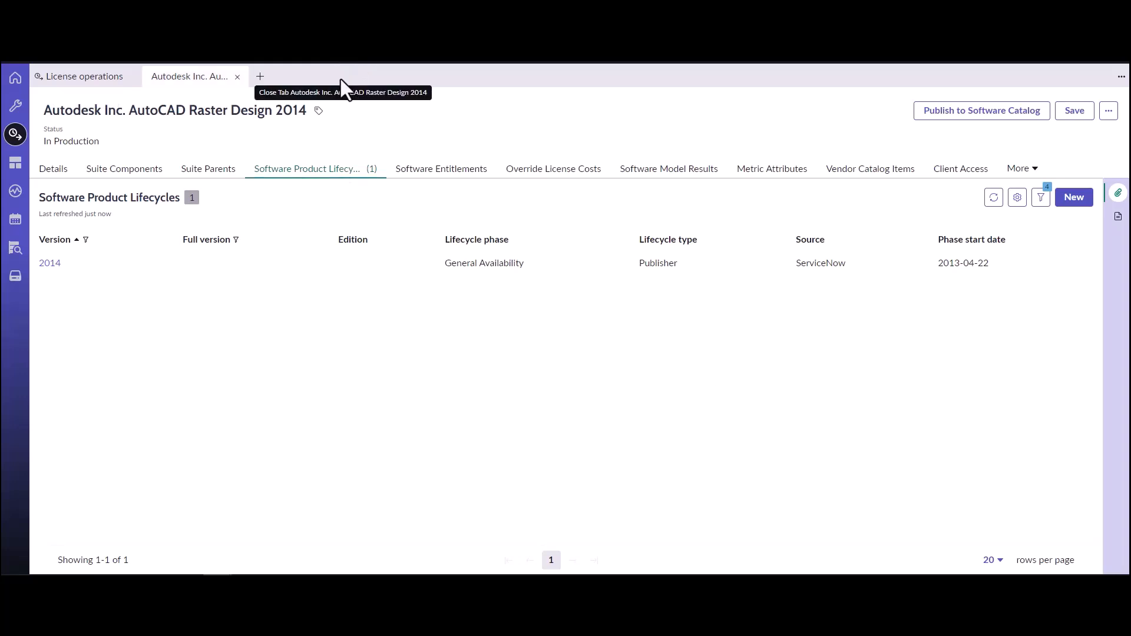
pyautogui.click(238, 77)
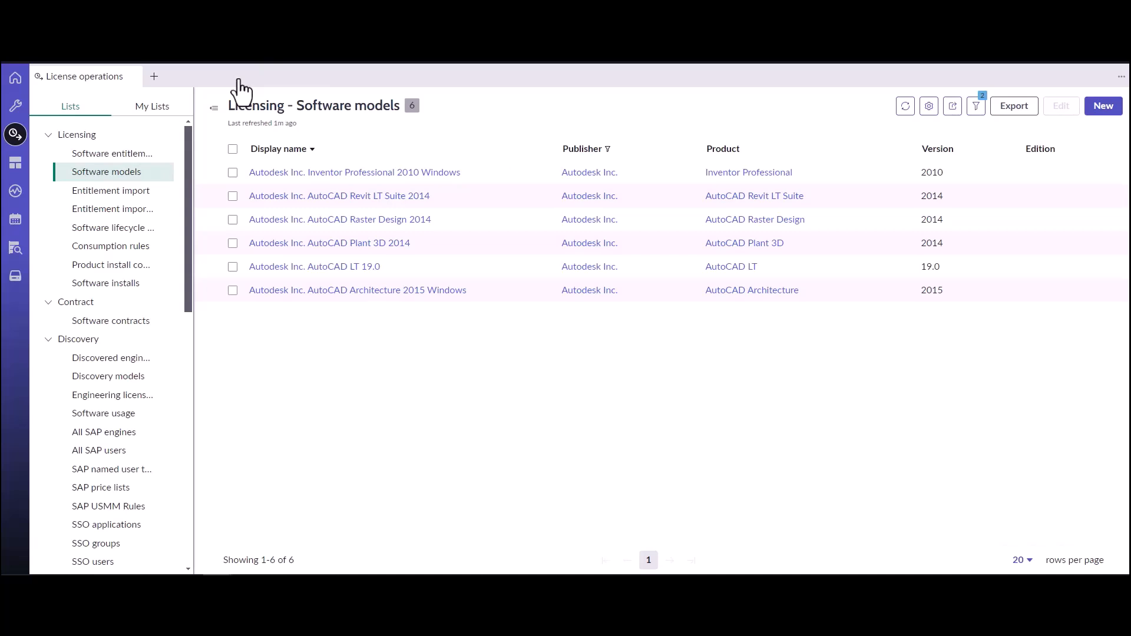
# - Start a new software lifecycle averages record of type Publisher with Autodesk as the publisher
pyautogui.click(111, 234)
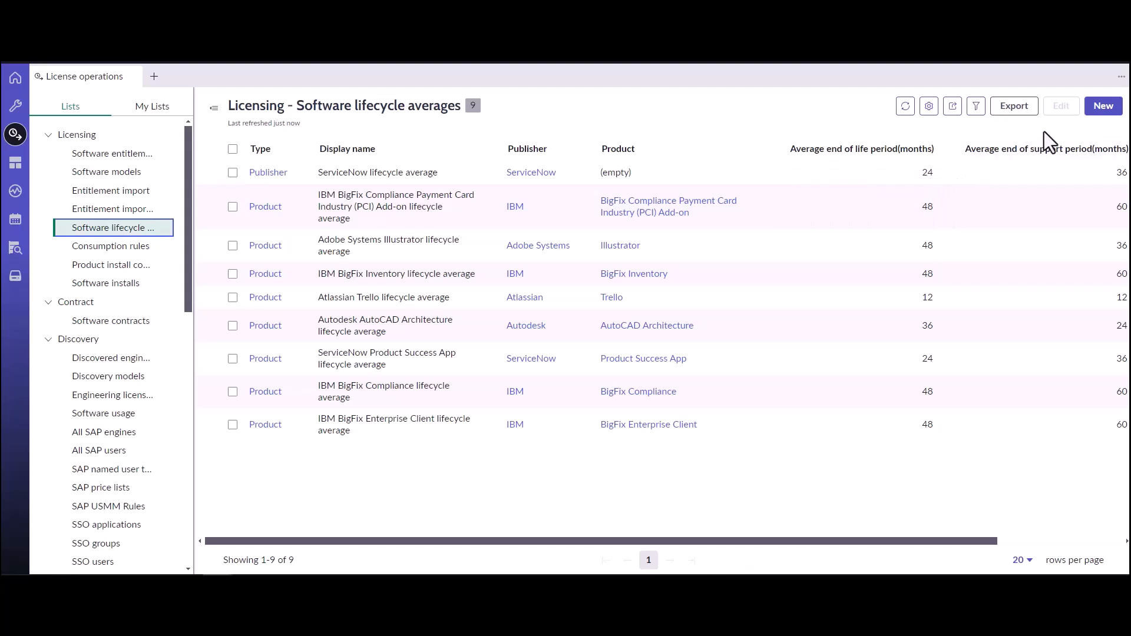
pyautogui.click(1097, 112)
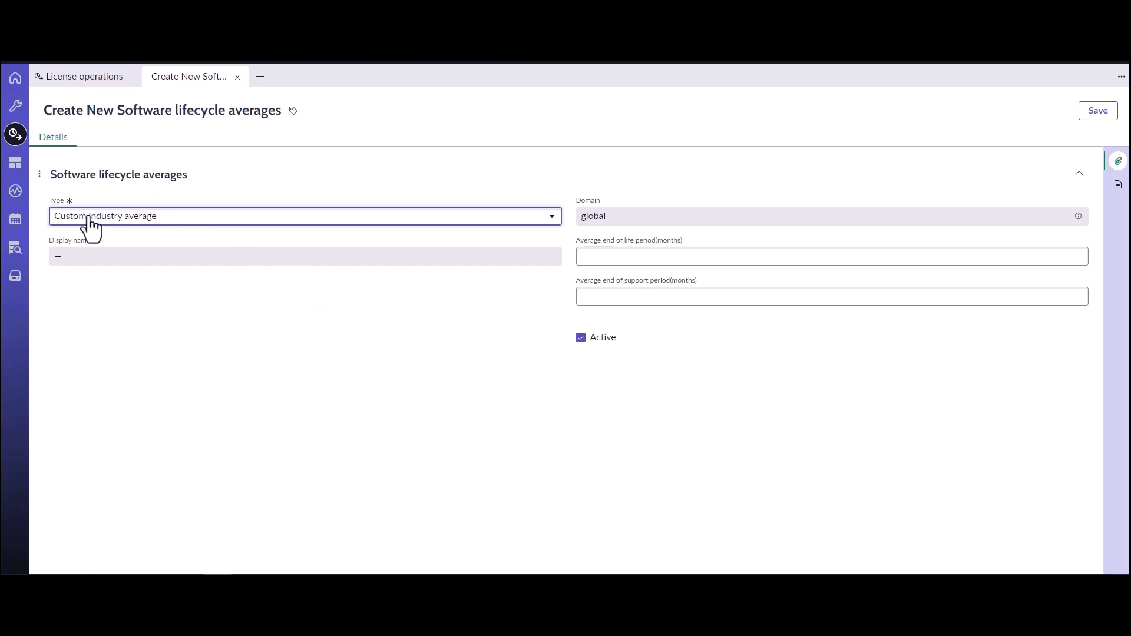
pyautogui.click(127, 226)
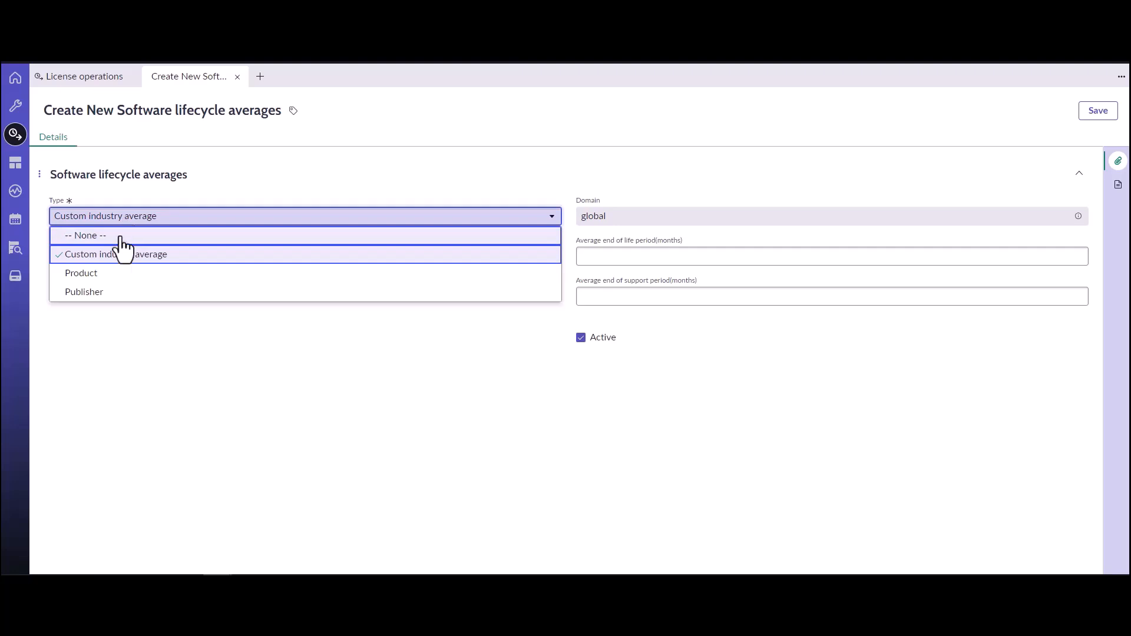
pyautogui.click(82, 292)
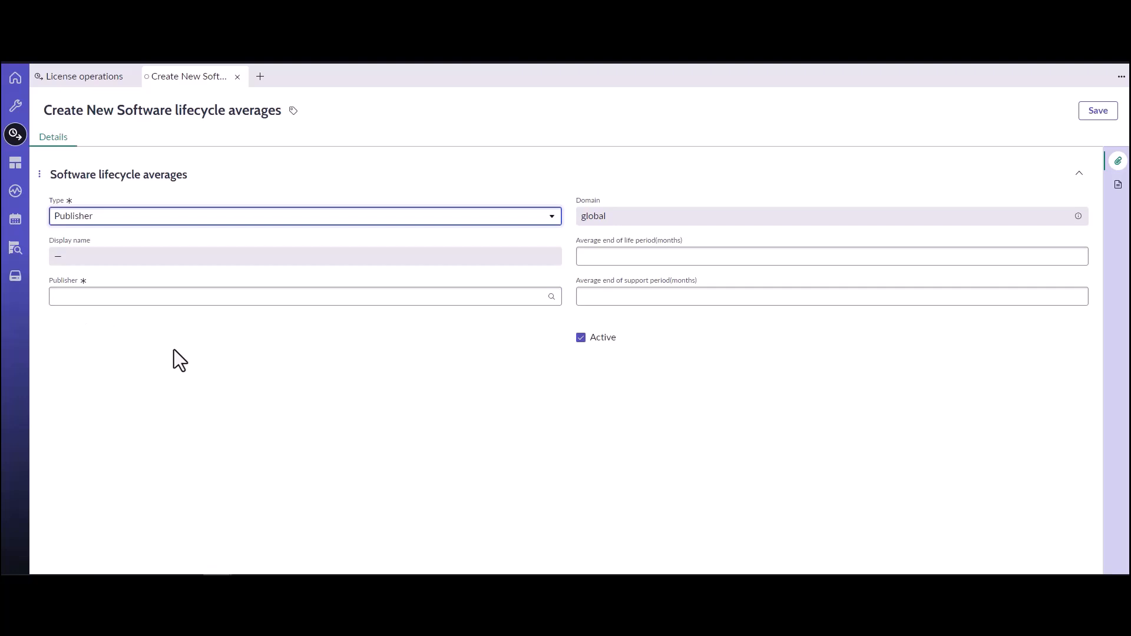
pyautogui.click(160, 297)
pyautogui.write('auto')
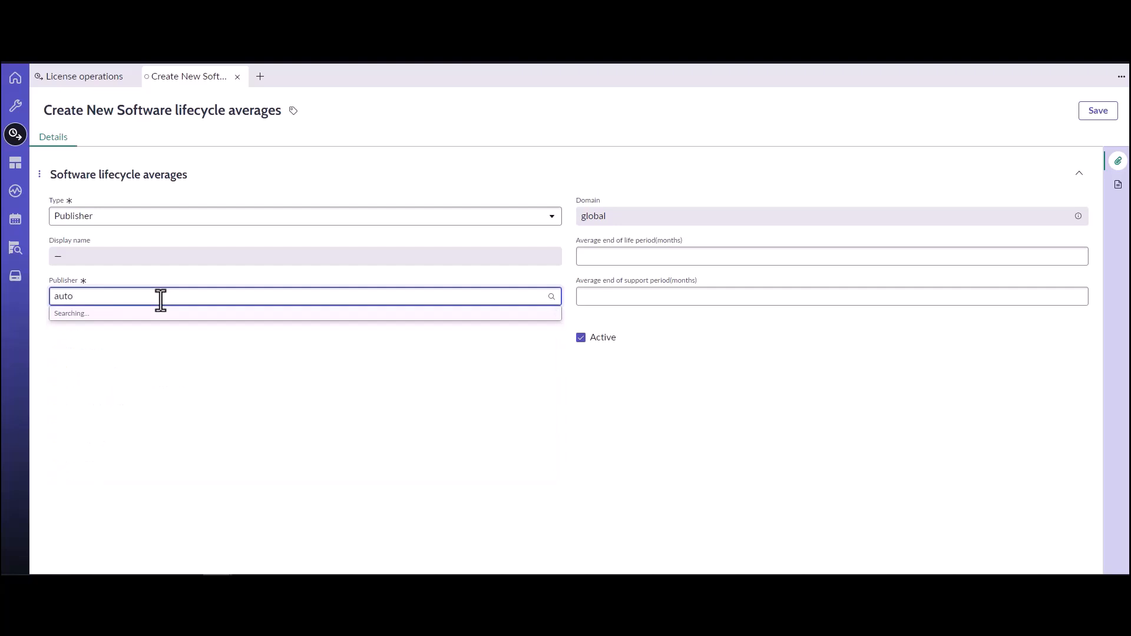
pyautogui.write('desk')
pyautogui.click(145, 328)
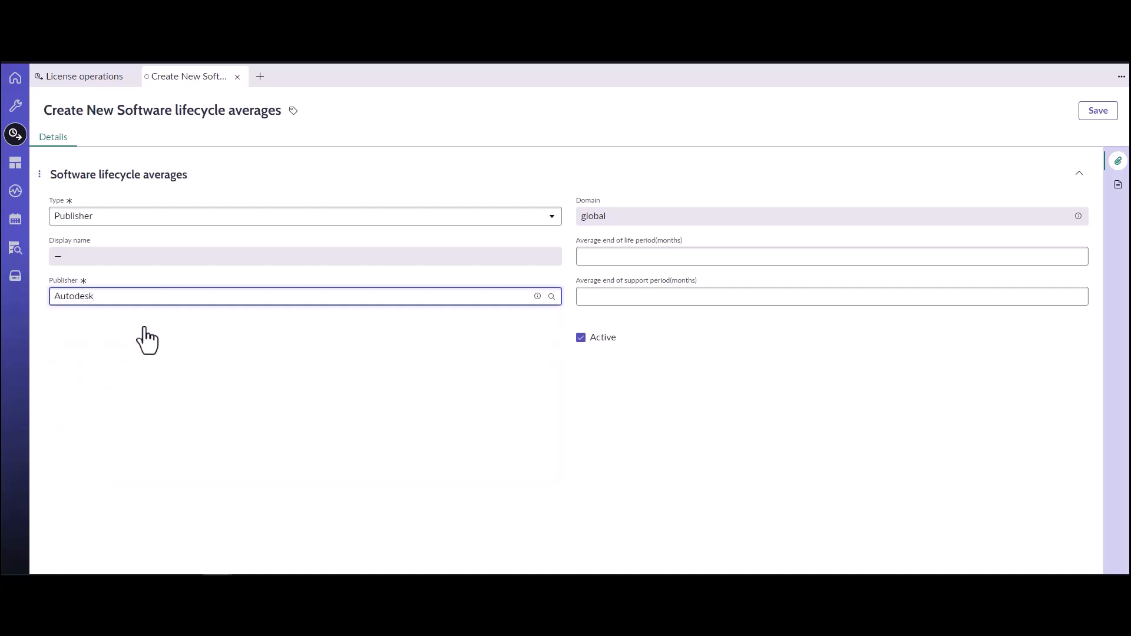
# - Set the Autodesk average end of life period to 24 months and end of support period to 48 months, and save the record
pyautogui.click(719, 256)
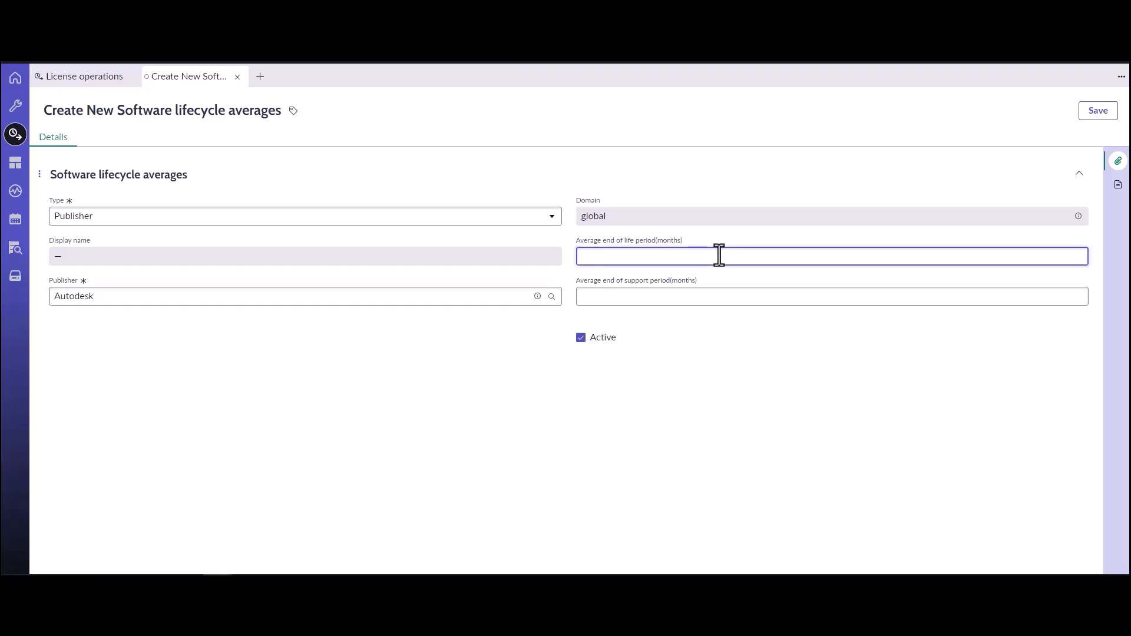
pyautogui.write('24')
pyautogui.click(738, 301)
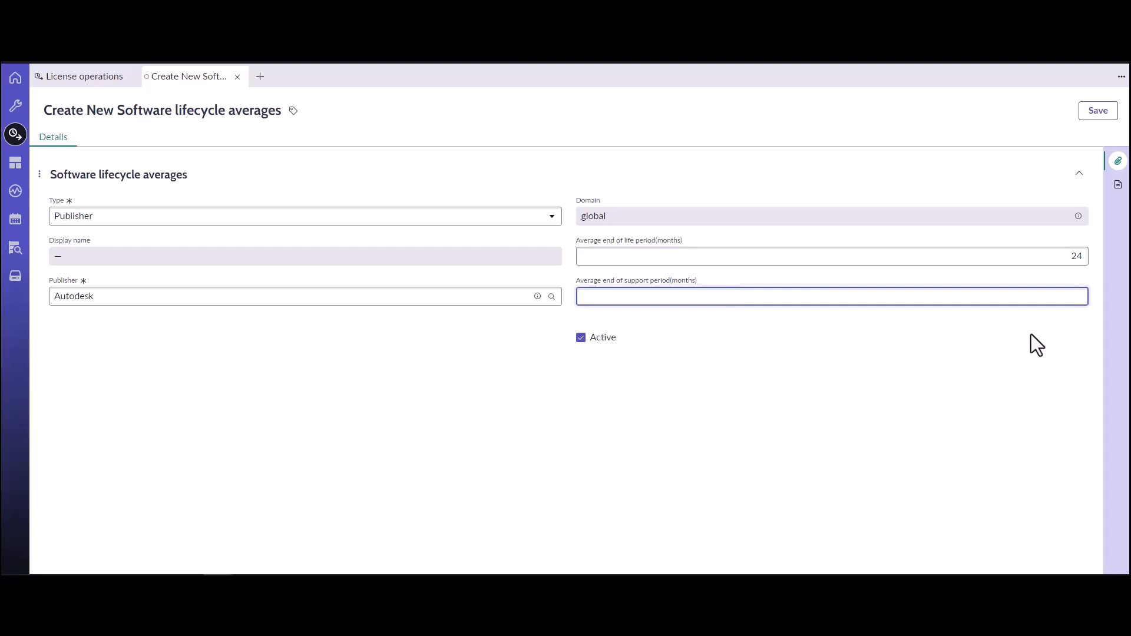
pyautogui.write('48')
pyautogui.click(624, 393)
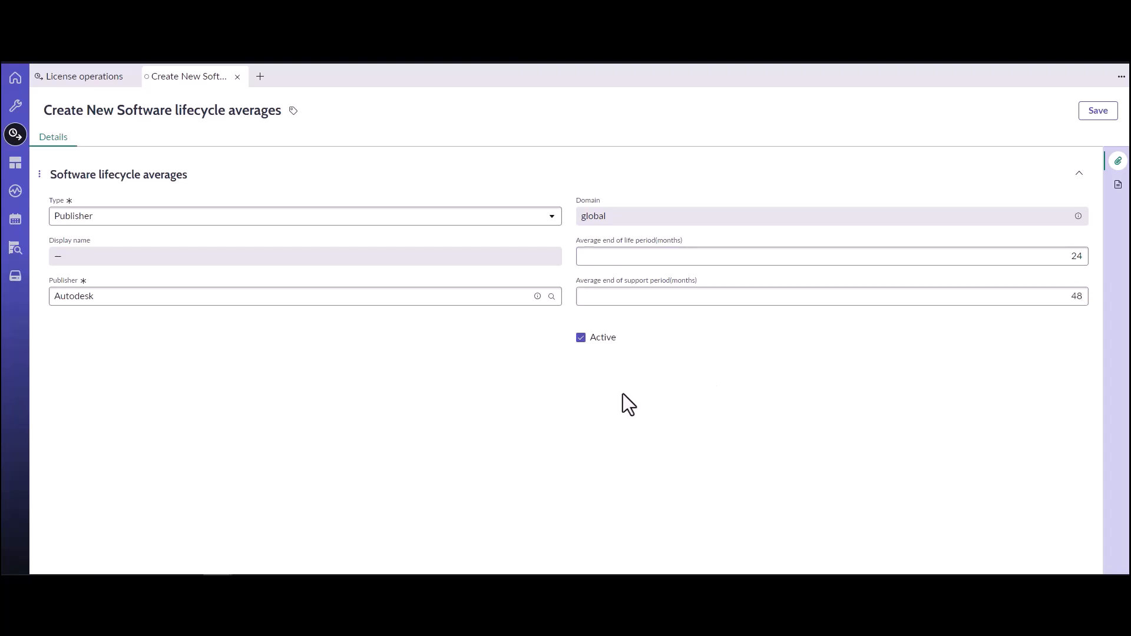
pyautogui.click(1091, 112)
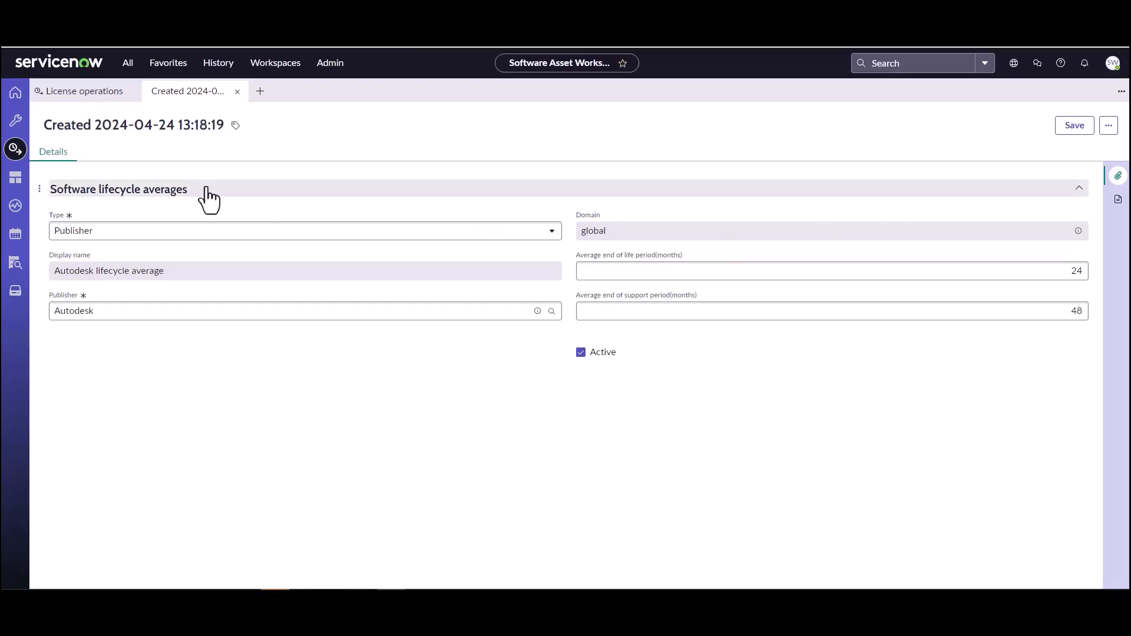
# - Open the System Properties list by entering sys_properties.list in the application navigator
pyautogui.click(129, 63)
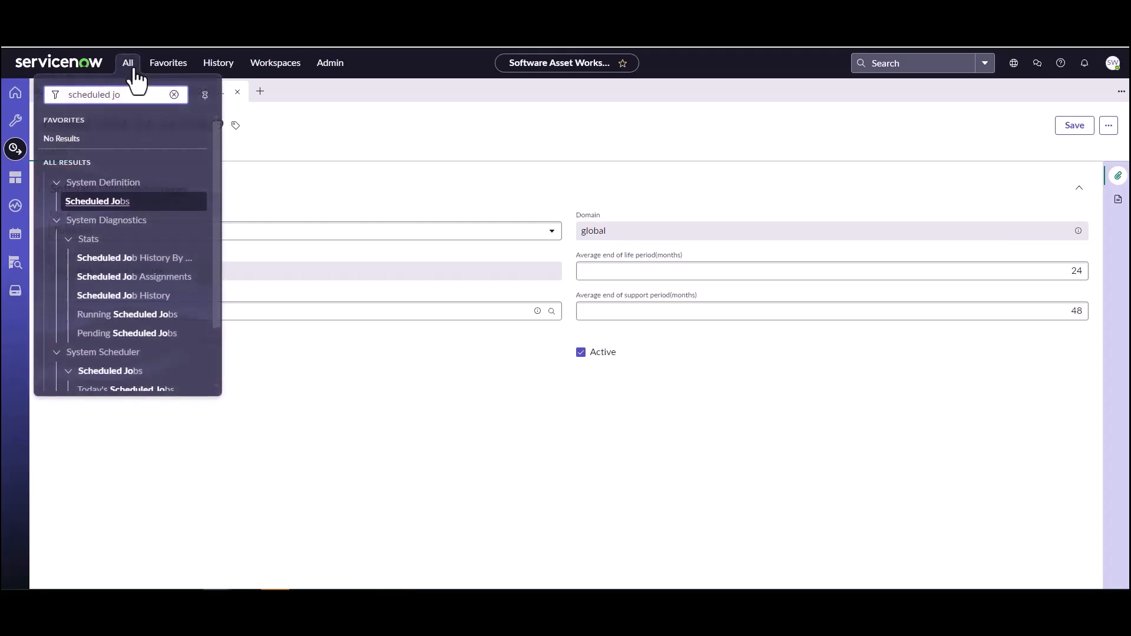
pyautogui.moveTo(132, 95); pyautogui.dragTo(66, 98)
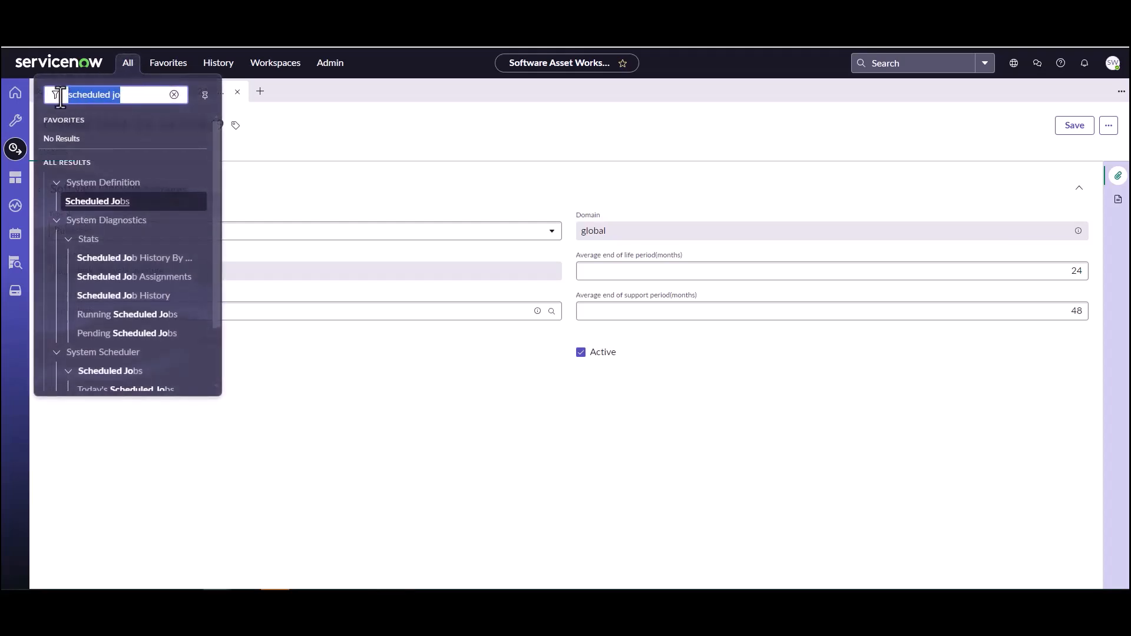
pyautogui.write('sys_prp')
pyautogui.press('BackSpace')
pyautogui.write('operties.list')
pyautogui.press('Return')
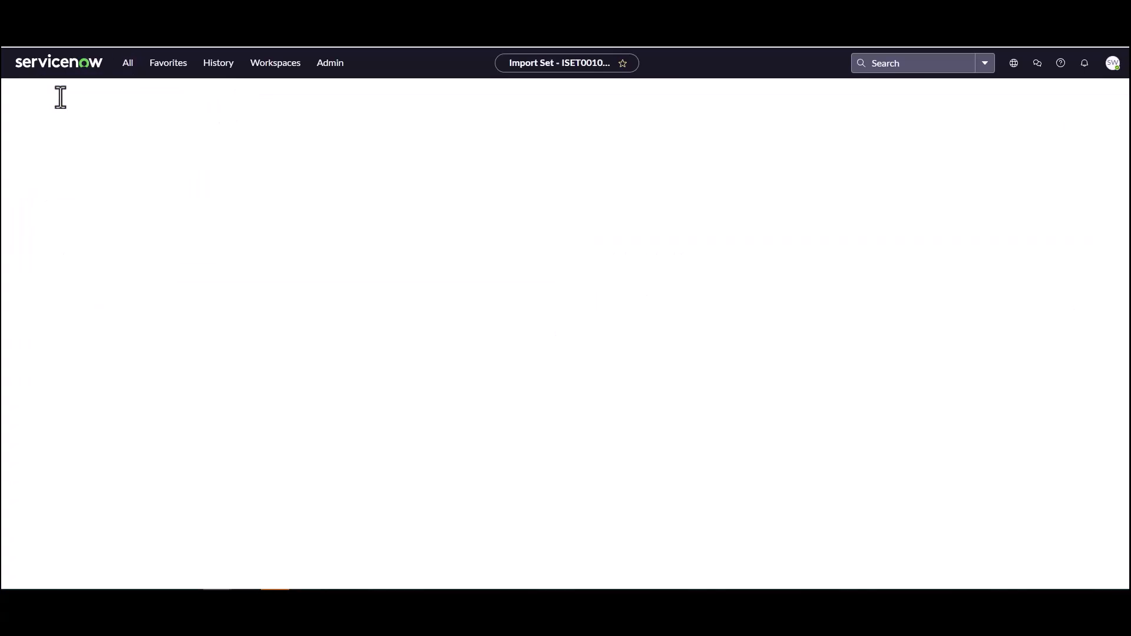
# - Filter the system properties by name with "*lifecycle" and open com.snc.samp.generate.calculated.lifecycles
pyautogui.click(67, 153)
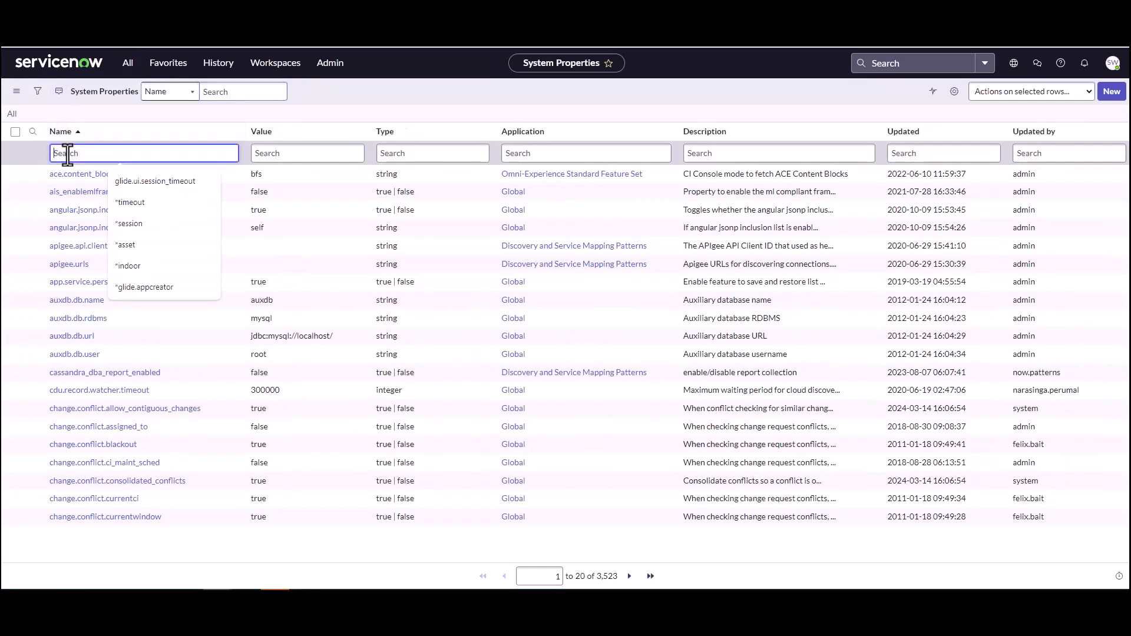
pyautogui.write('*l')
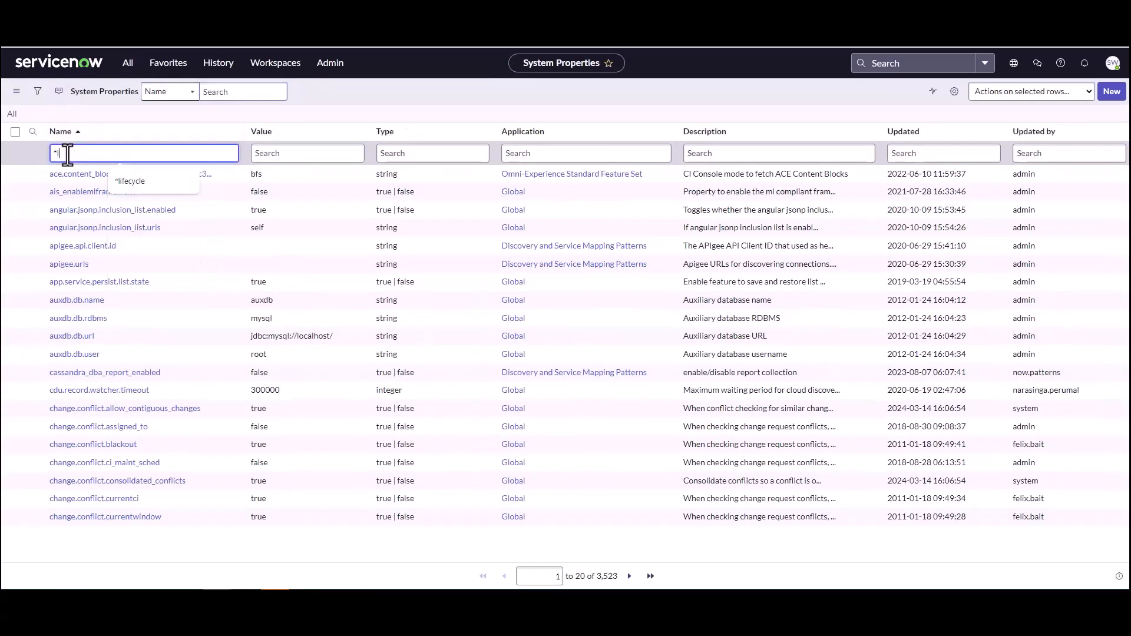
pyautogui.write('ifecycle')
pyautogui.press('Return')
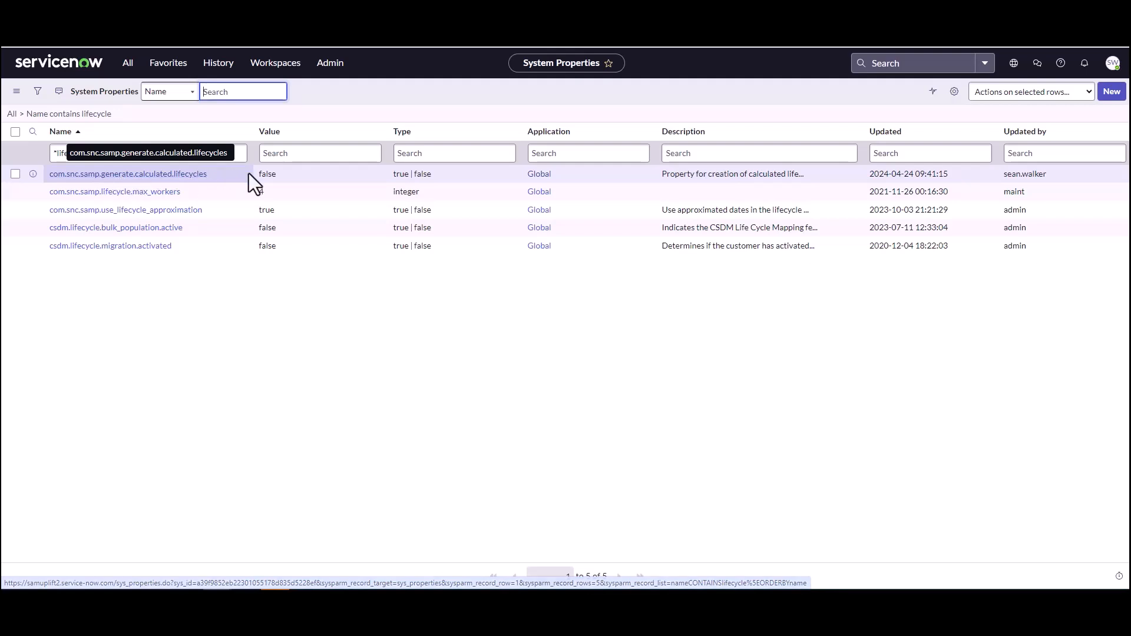
pyautogui.click(120, 174)
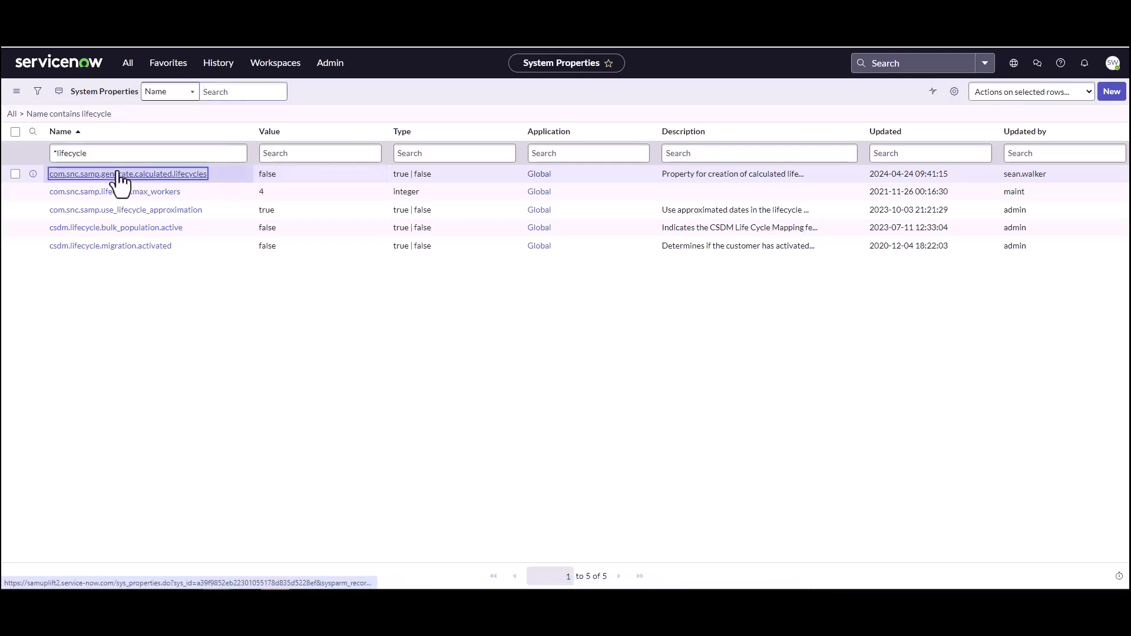
# - Set the com.snc.samp.generate.calculated.lifecycles property value to true and save the update
pyautogui.click(284, 256)
pyautogui.moveTo(285, 258); pyautogui.dragTo(257, 255)
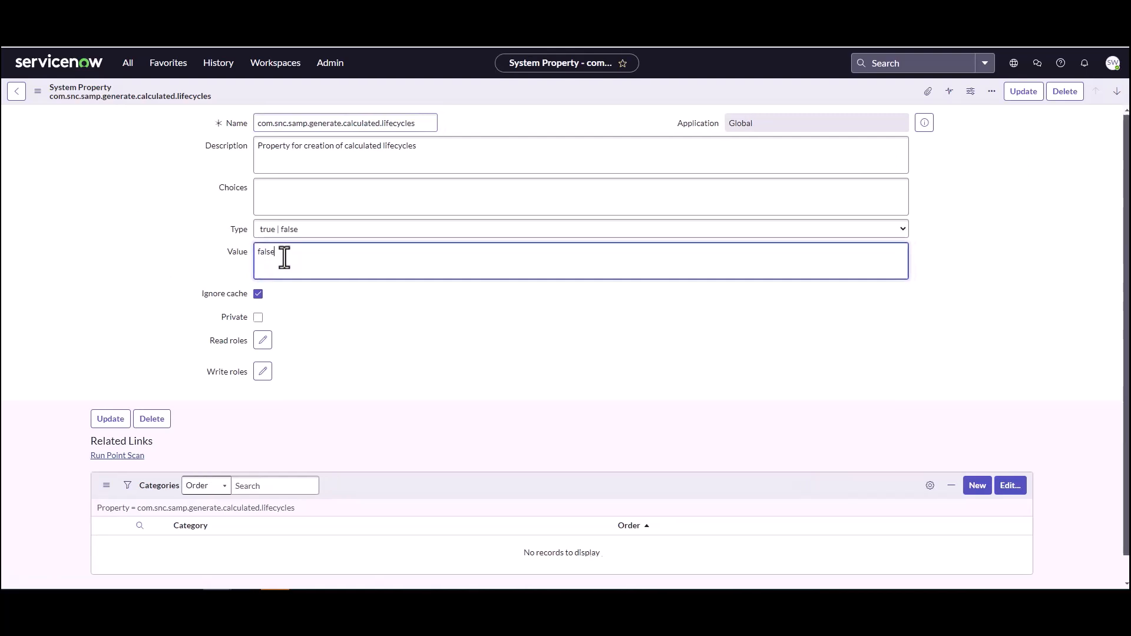
pyautogui.write('ture')
pyautogui.press('BackSpace')
pyautogui.press('BackSpace')
pyautogui.press('BackSpace')
pyautogui.press('BackSpace')
pyautogui.write('true')
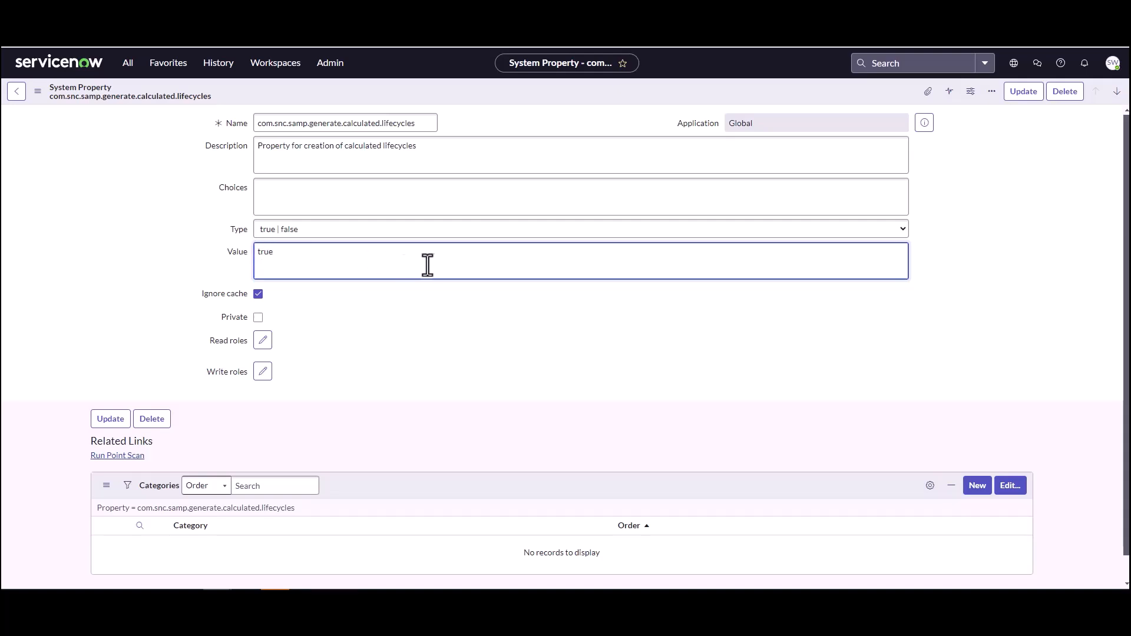
pyautogui.click(1014, 97)
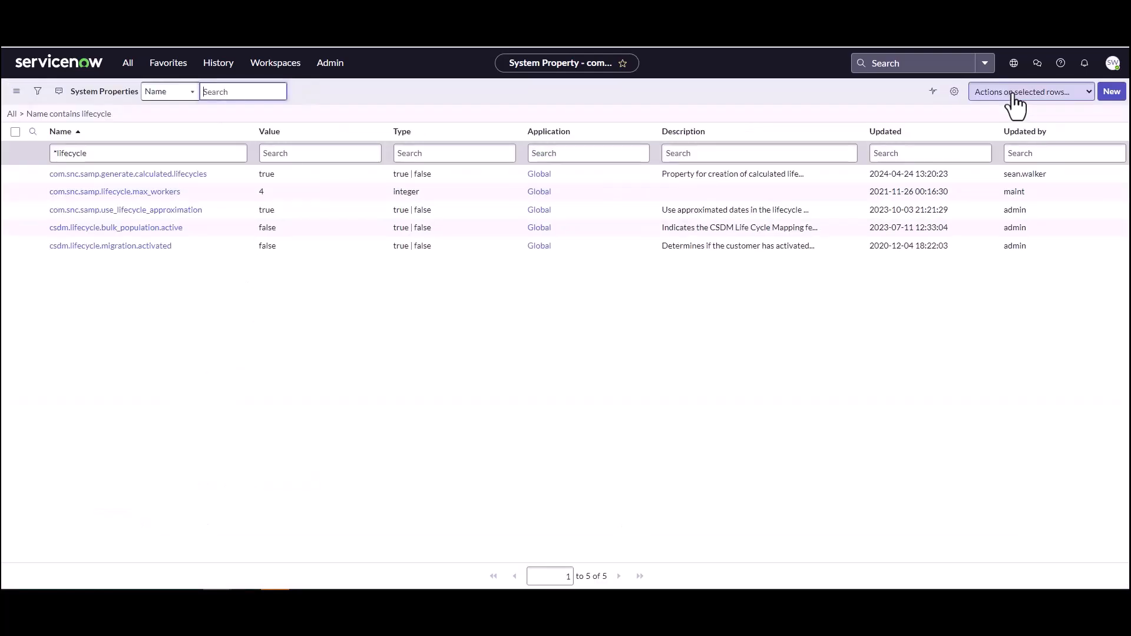
# - Find "scheduled job" in the application navigator and open the Scheduled Jobs list under System Definition
pyautogui.click(127, 65)
pyautogui.write('scheduled job')
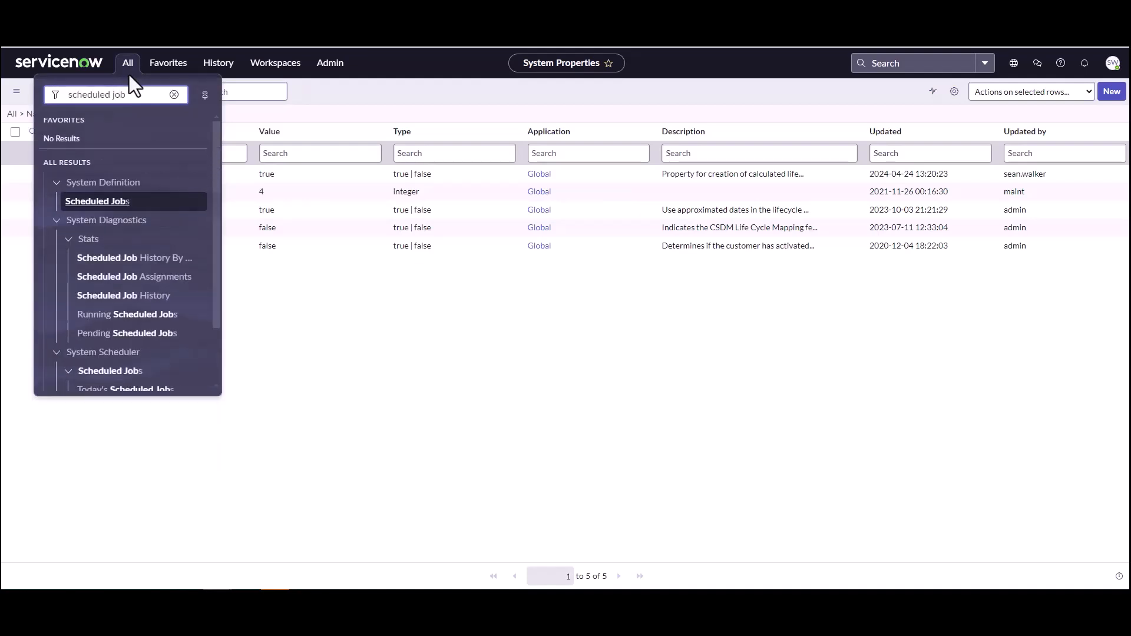
pyautogui.click(85, 203)
# - Filter the scheduled jobs by name with "*sam - c" and execute SAM - Create Calculated Software Lifecycles immediately
pyautogui.click(115, 155)
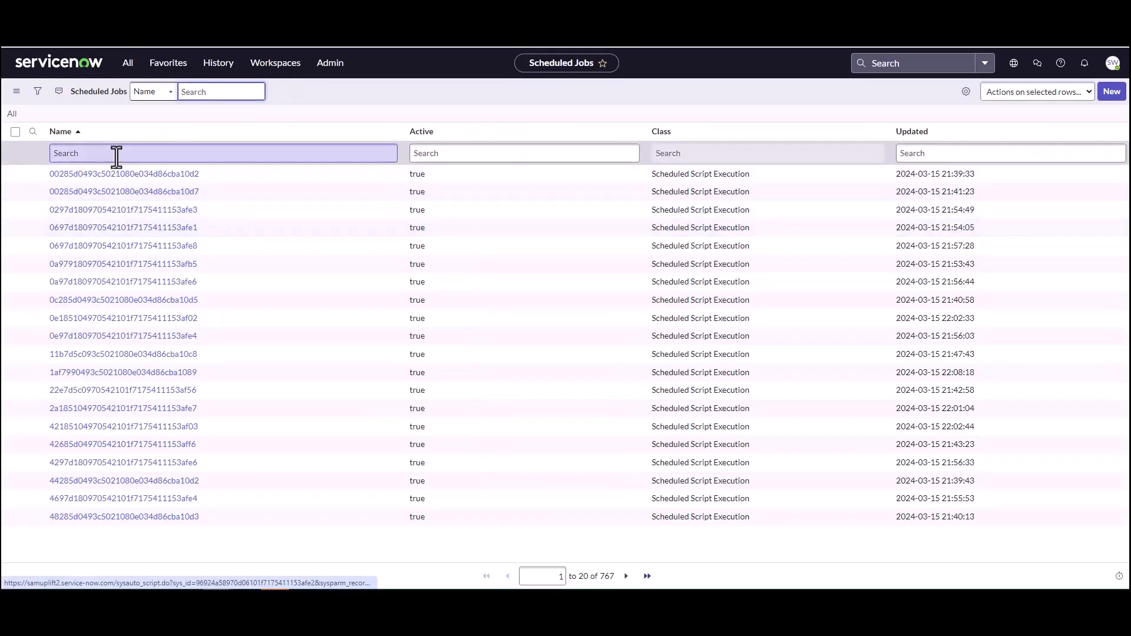
pyautogui.write('*sam')
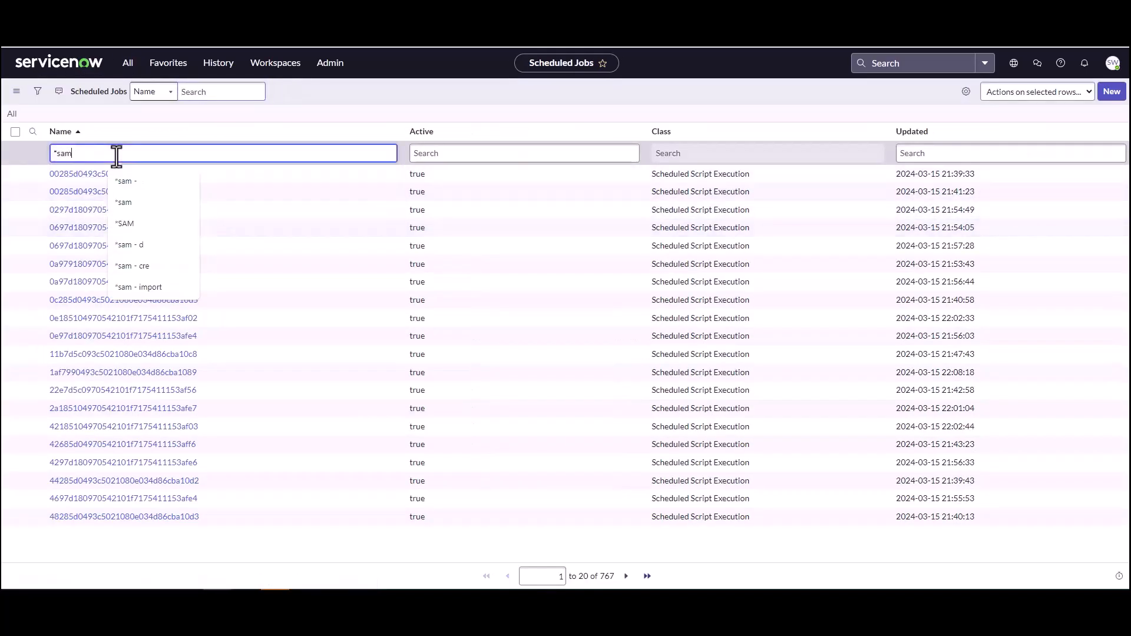
pyautogui.write(' - c')
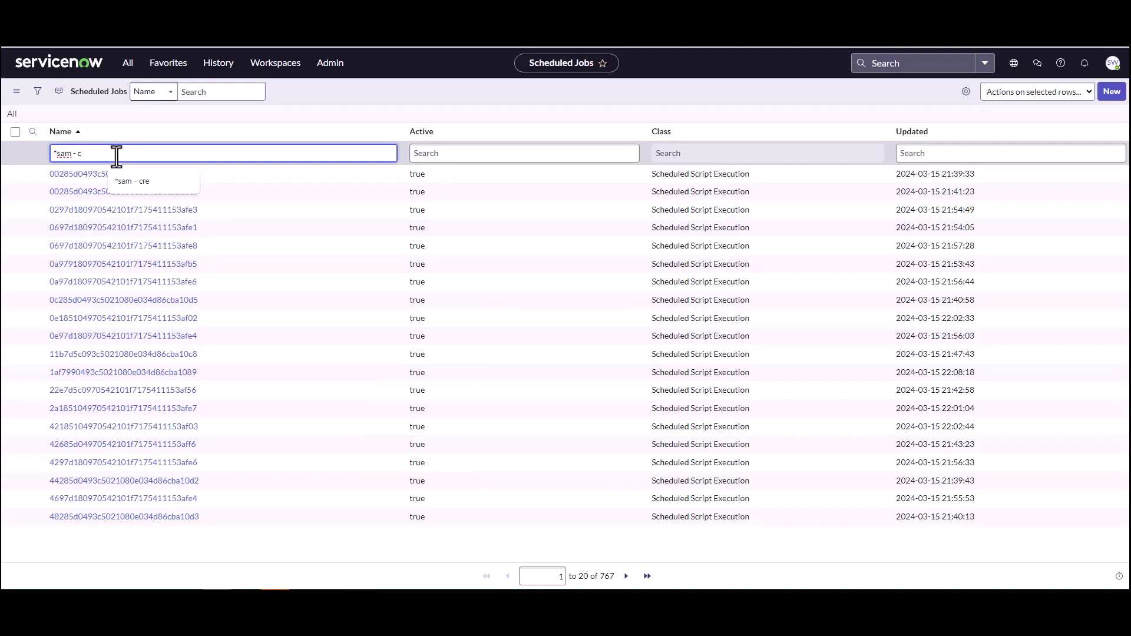
pyautogui.press('Return')
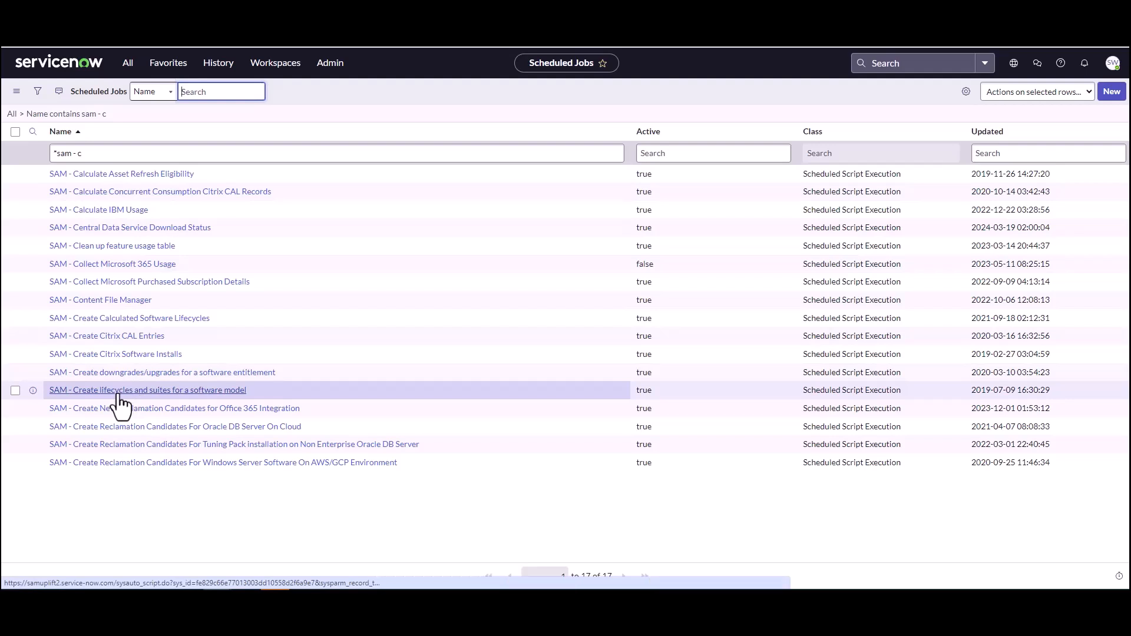
pyautogui.click(118, 321)
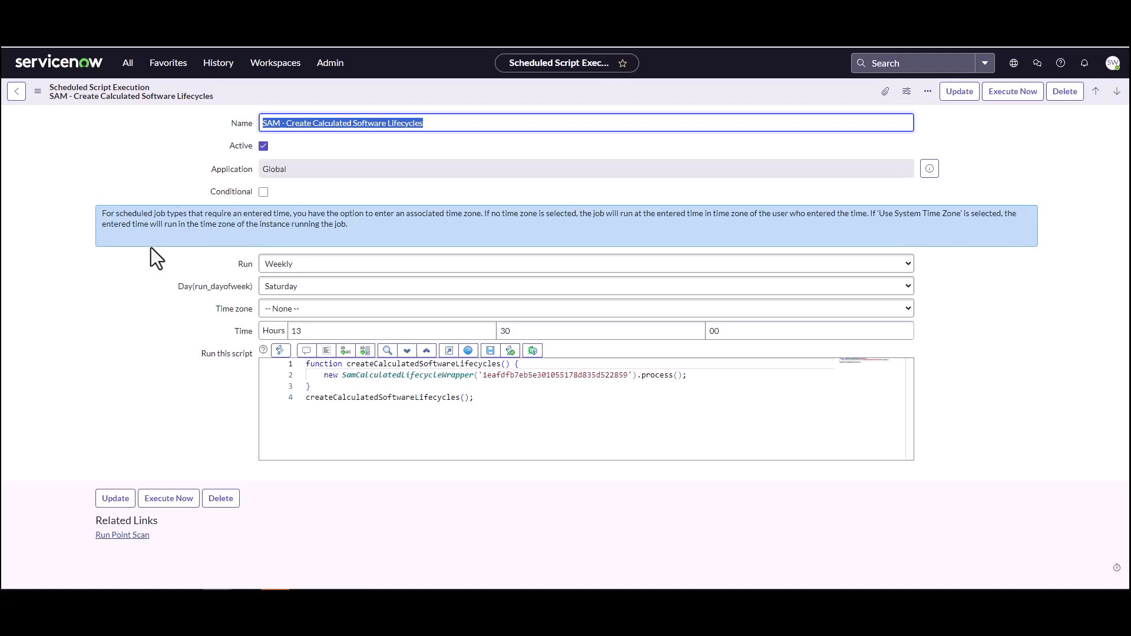
pyautogui.click(999, 97)
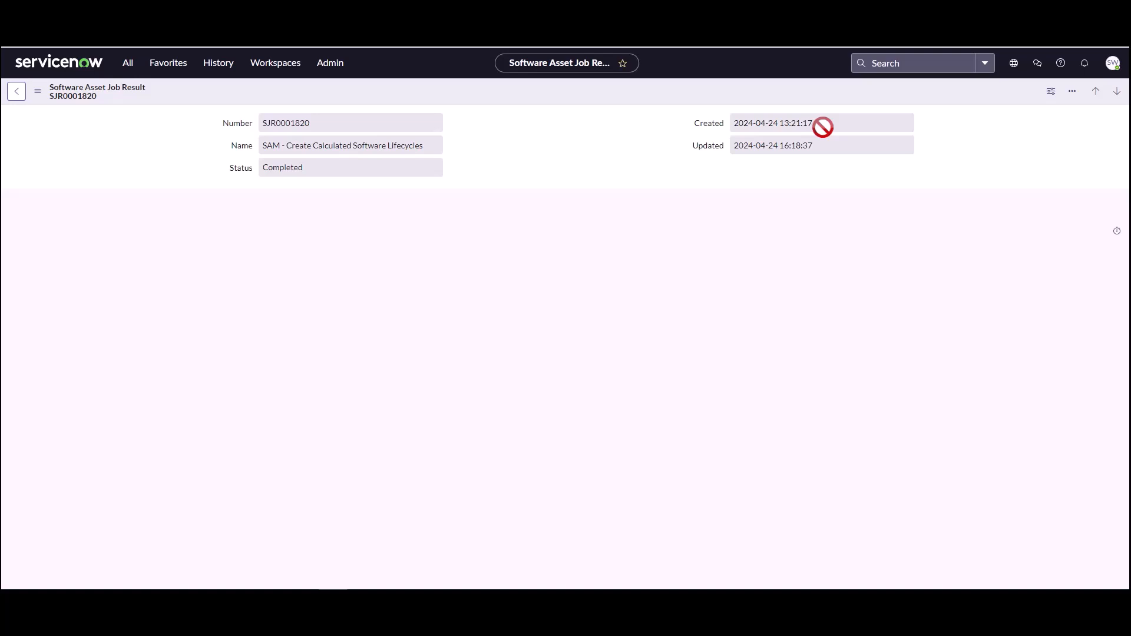
# - Switch to the Software Asset Workspace and open the Software models list in License operations
pyautogui.click(300, 73)
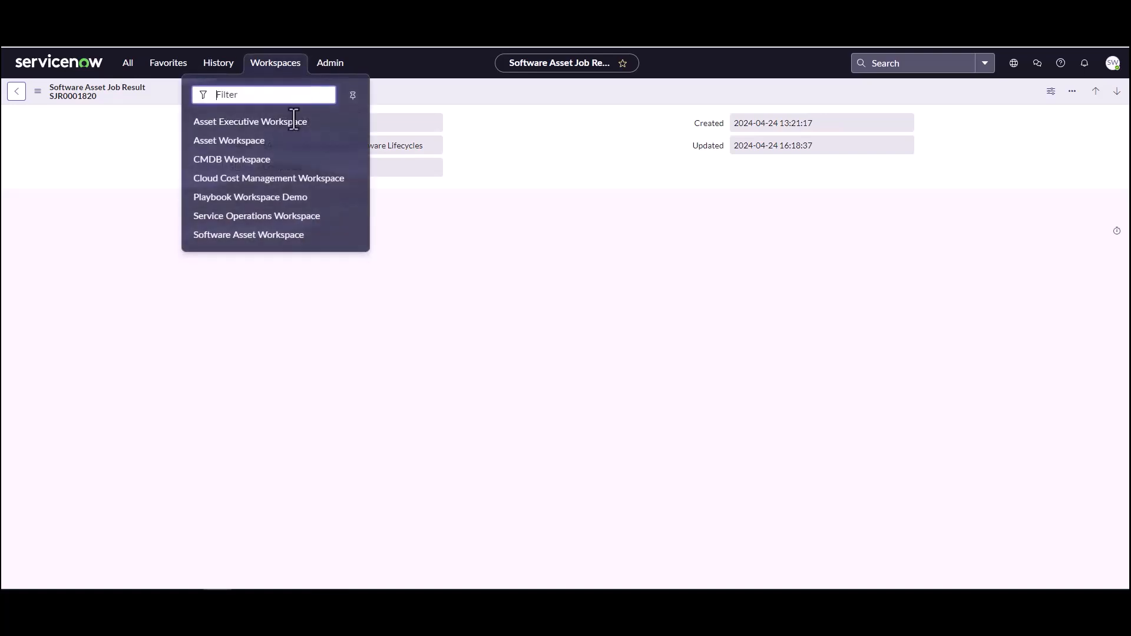
pyautogui.click(288, 235)
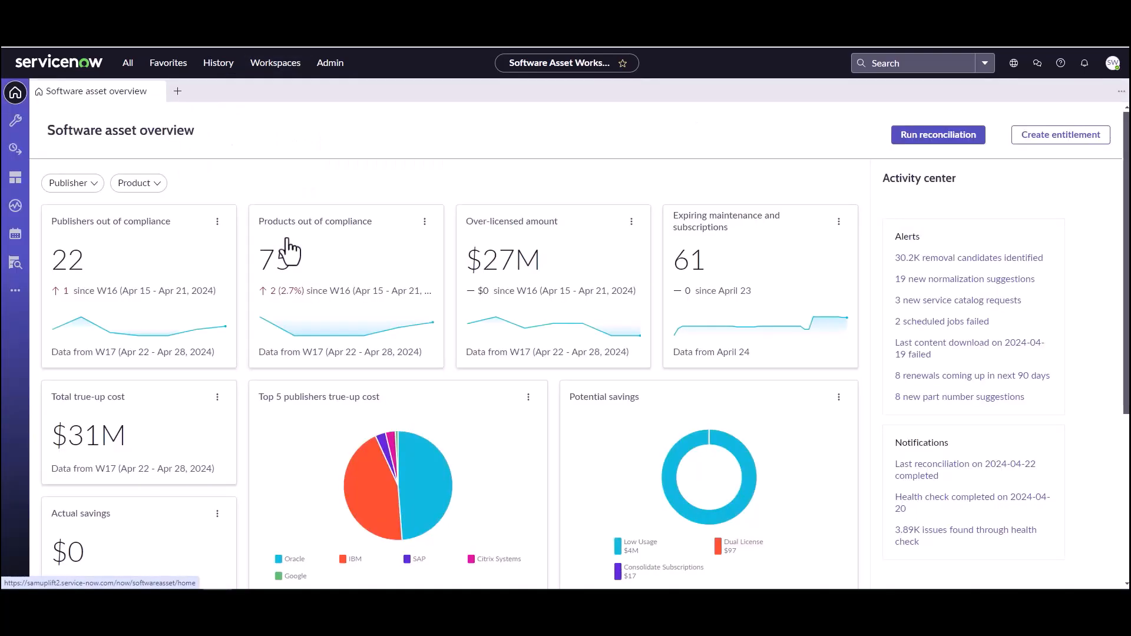
pyautogui.click(16, 150)
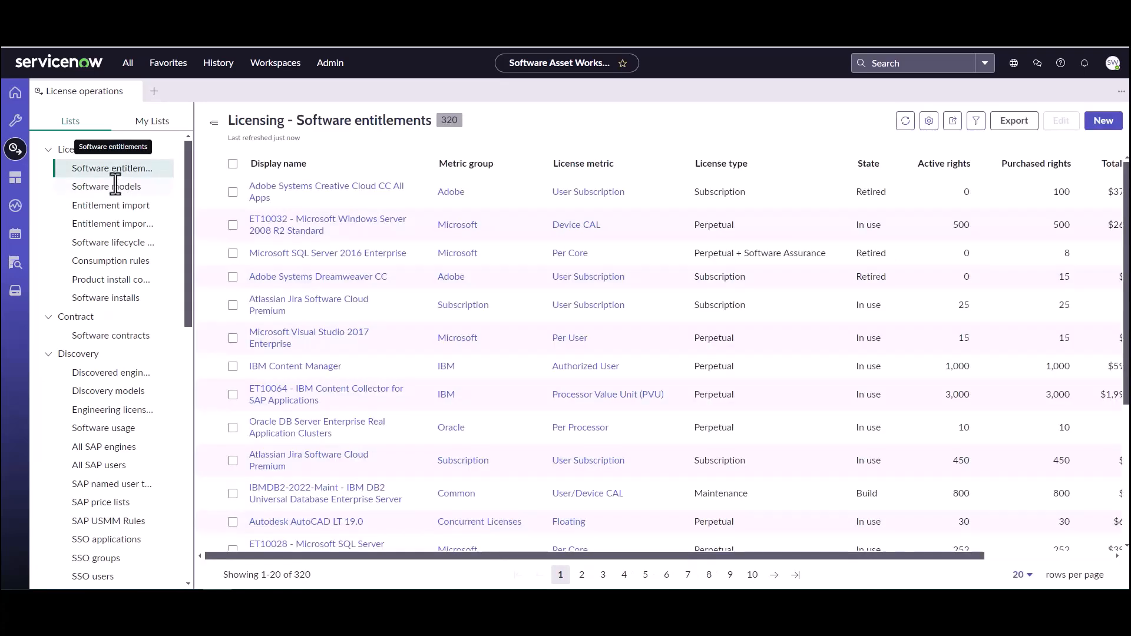
pyautogui.click(118, 187)
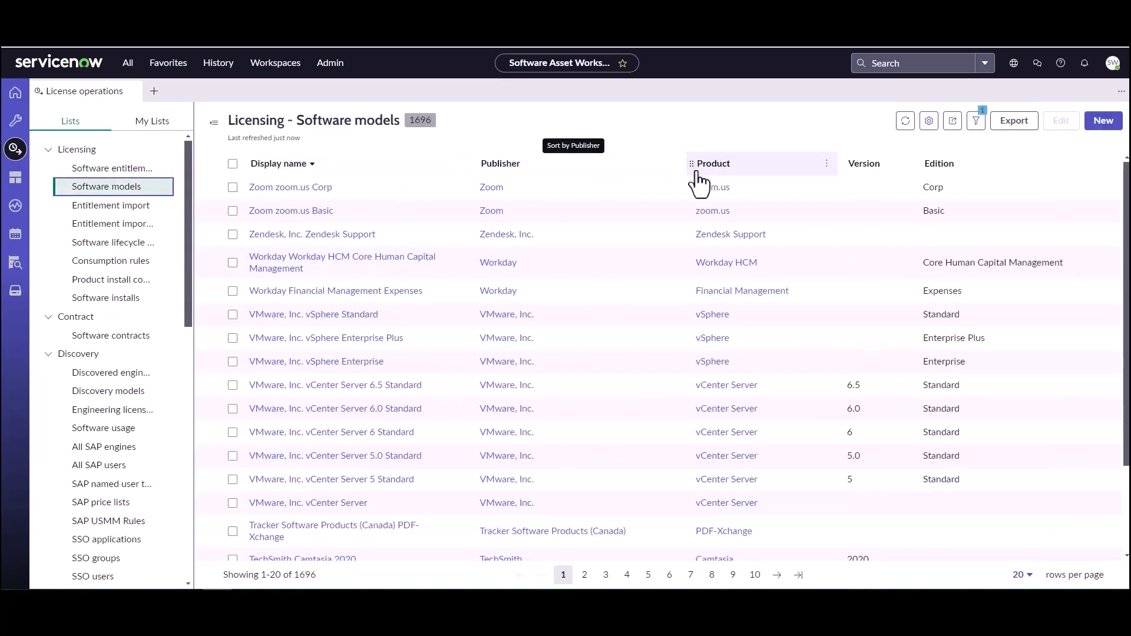
# - Filter the software models to publishers starting with "autodesk"
pyautogui.click(677, 165)
pyautogui.click(610, 283)
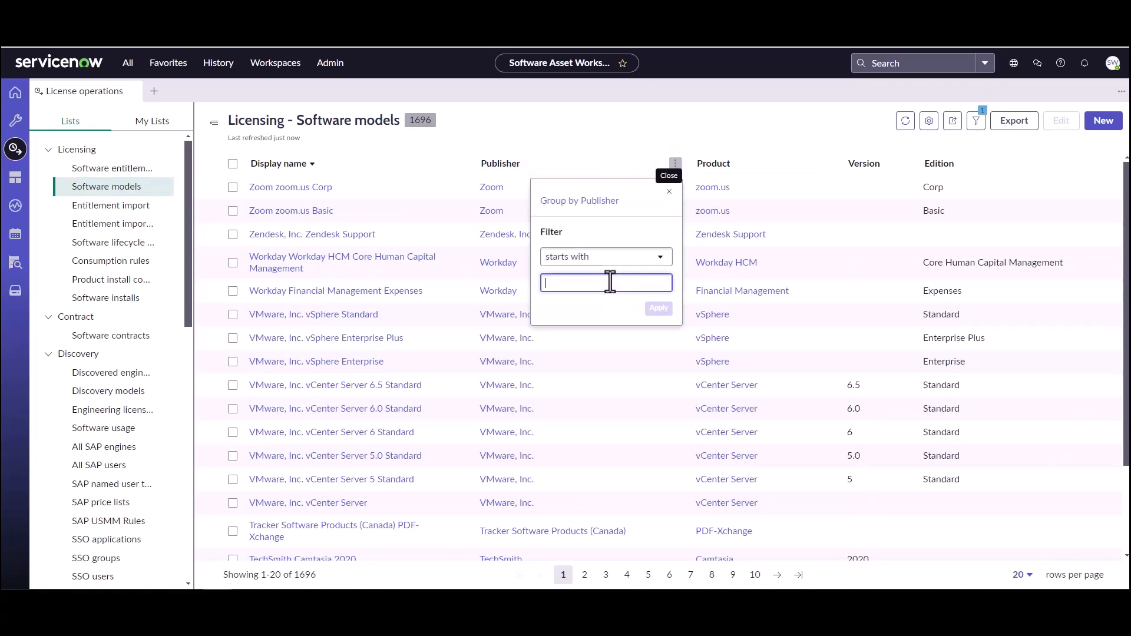
pyautogui.write('autodesk')
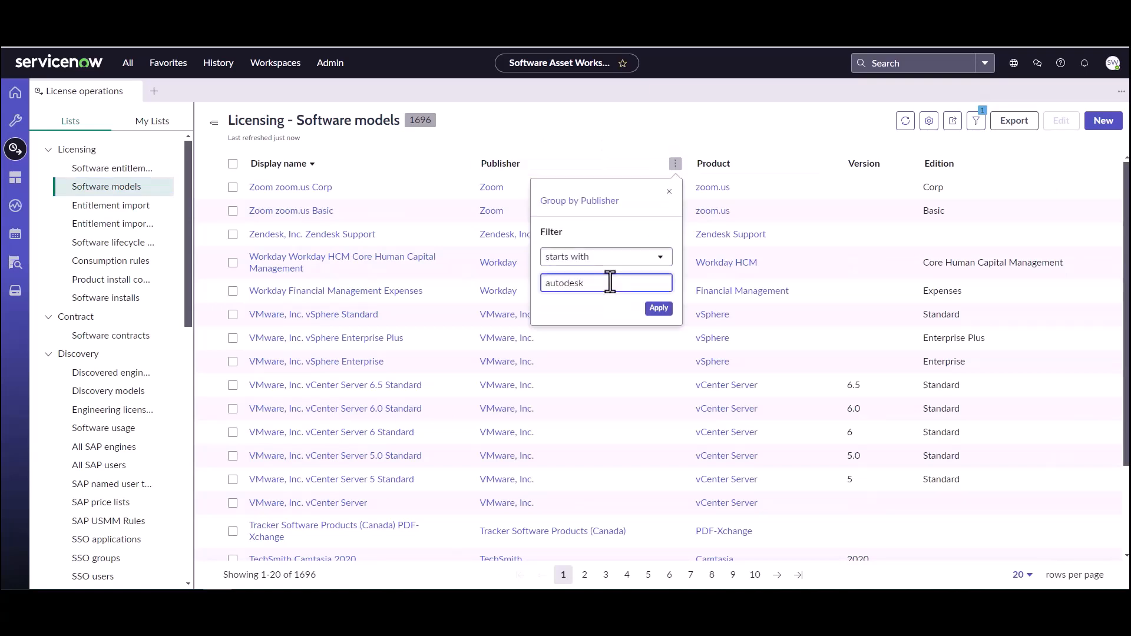
pyautogui.press('Return')
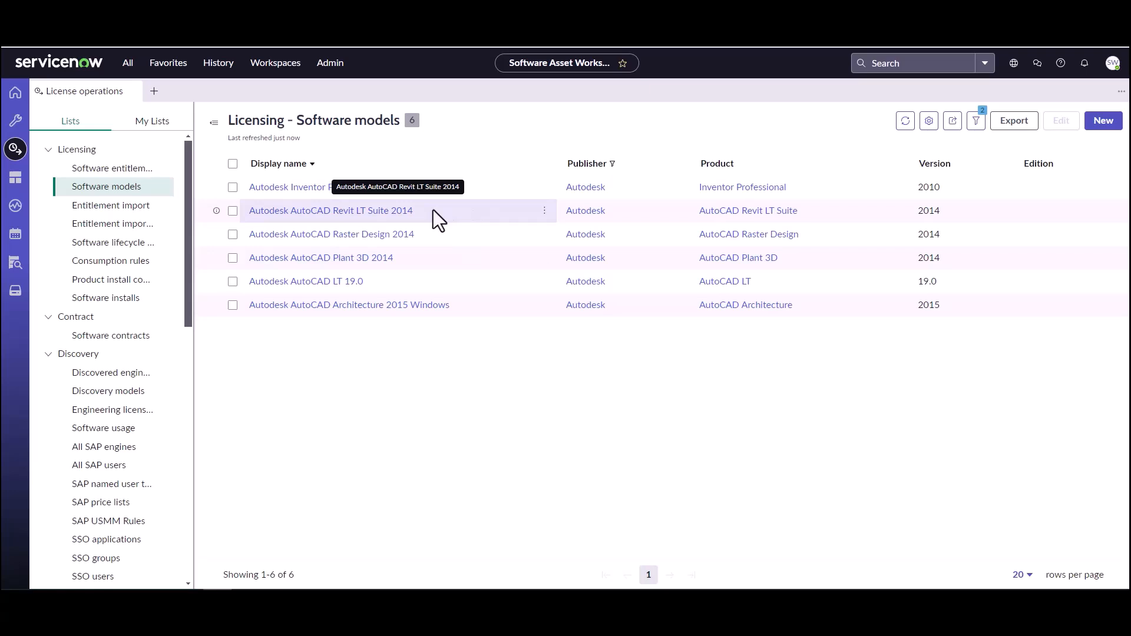
# - Review the Software Product Lifecycles of the Autodesk AutoCAD Revit LT Suite 2014 and AutoCAD Raster Design 2014 models
pyautogui.click(385, 212)
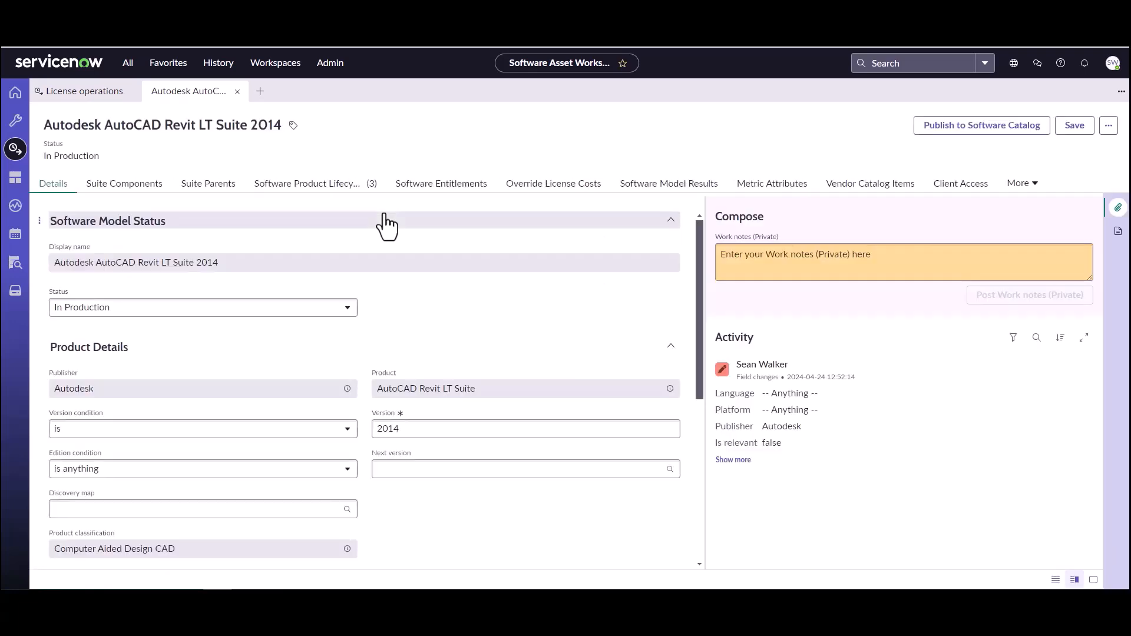
pyautogui.click(319, 192)
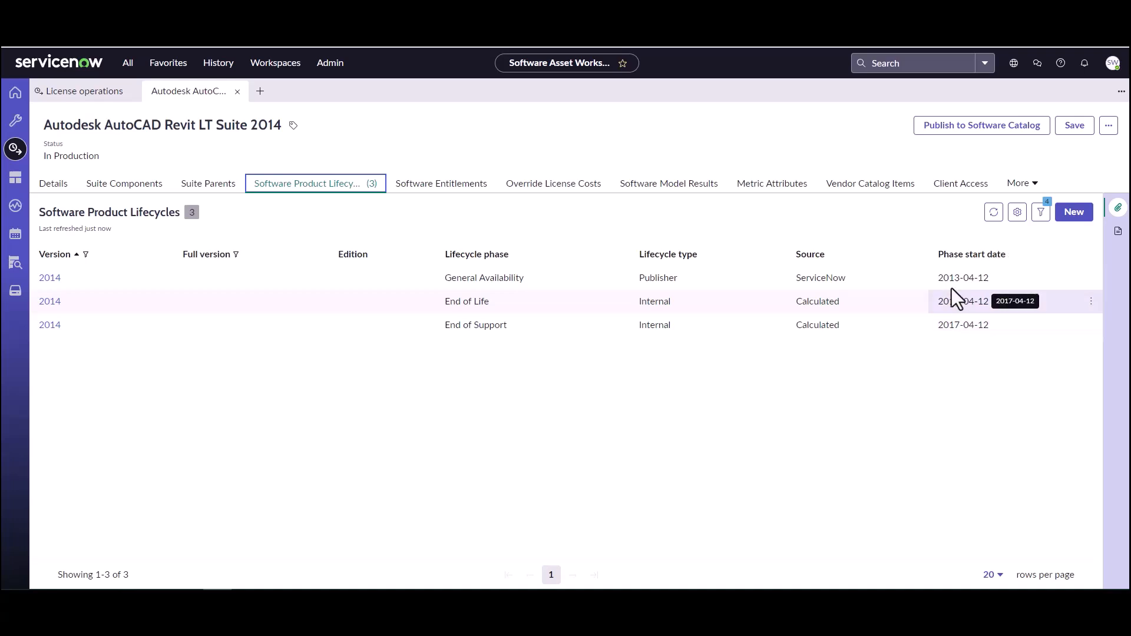
pyautogui.click(85, 91)
pyautogui.click(303, 235)
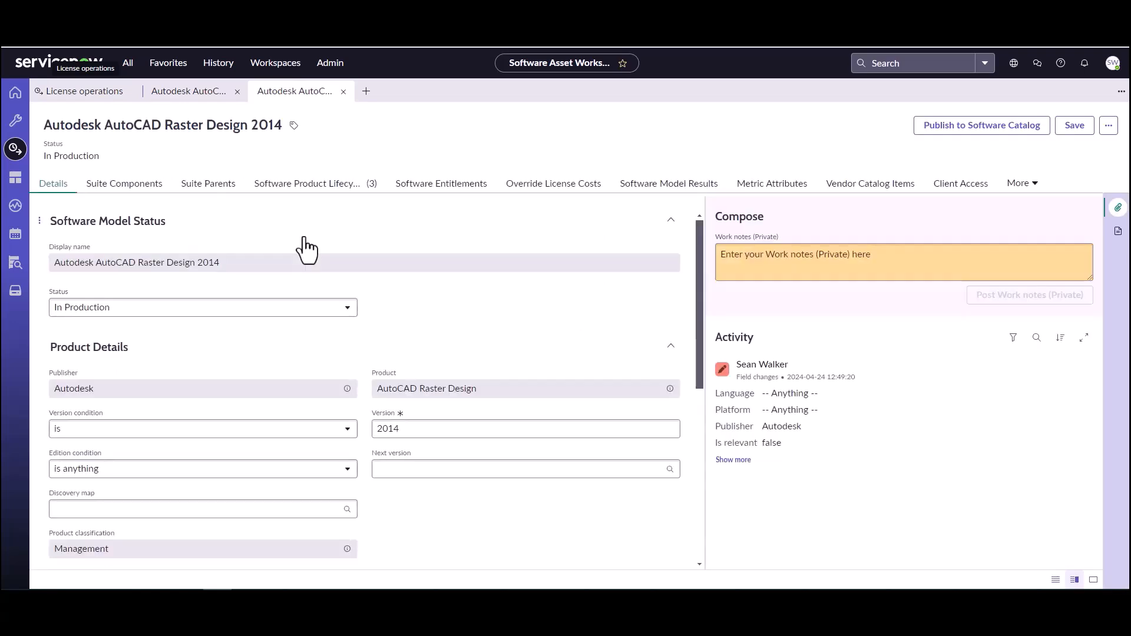
pyautogui.click(356, 188)
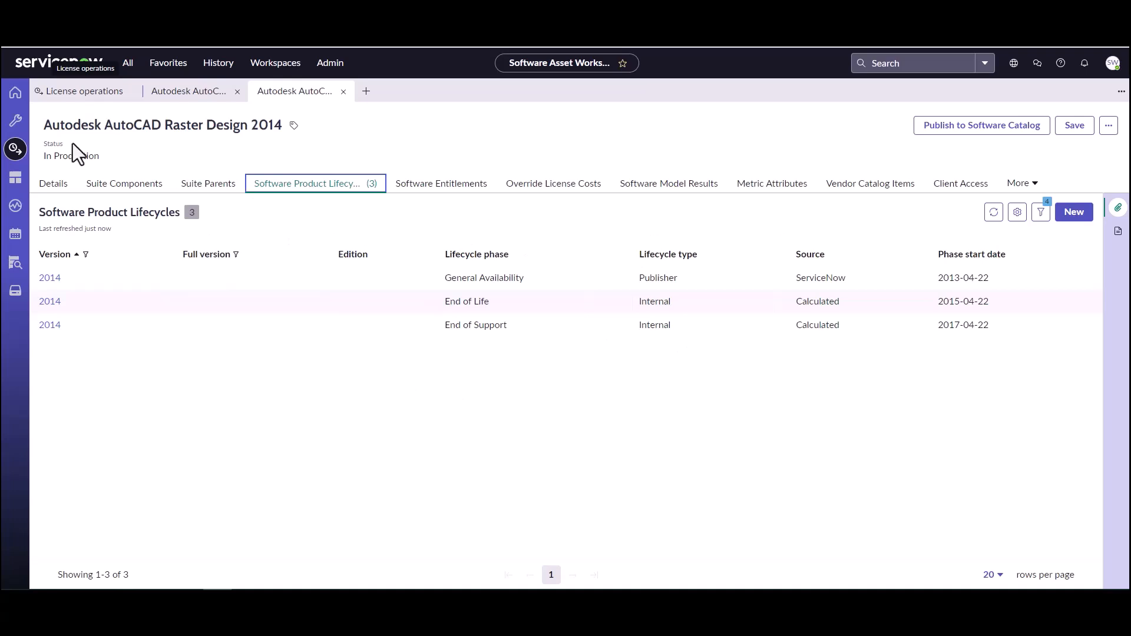
# - Open the list of End of Life products from the End of life products chart on the Software asset overview
pyautogui.click(15, 94)
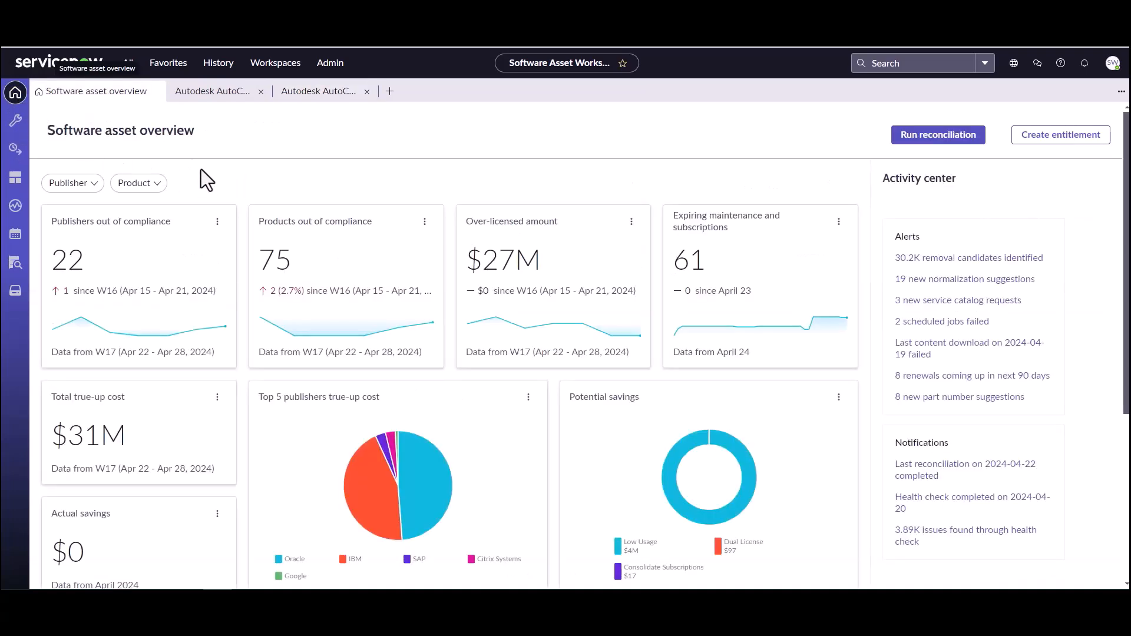
pyautogui.scroll(-3, 635, 388)
pyautogui.scroll(-1, 633, 386)
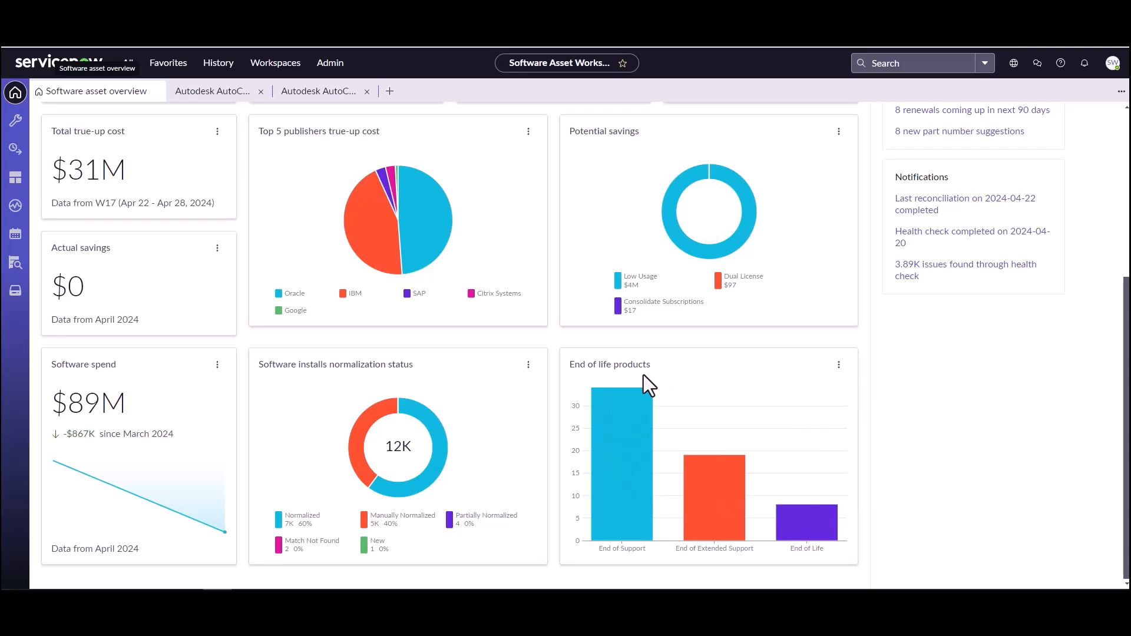
pyautogui.moveTo(804, 495)
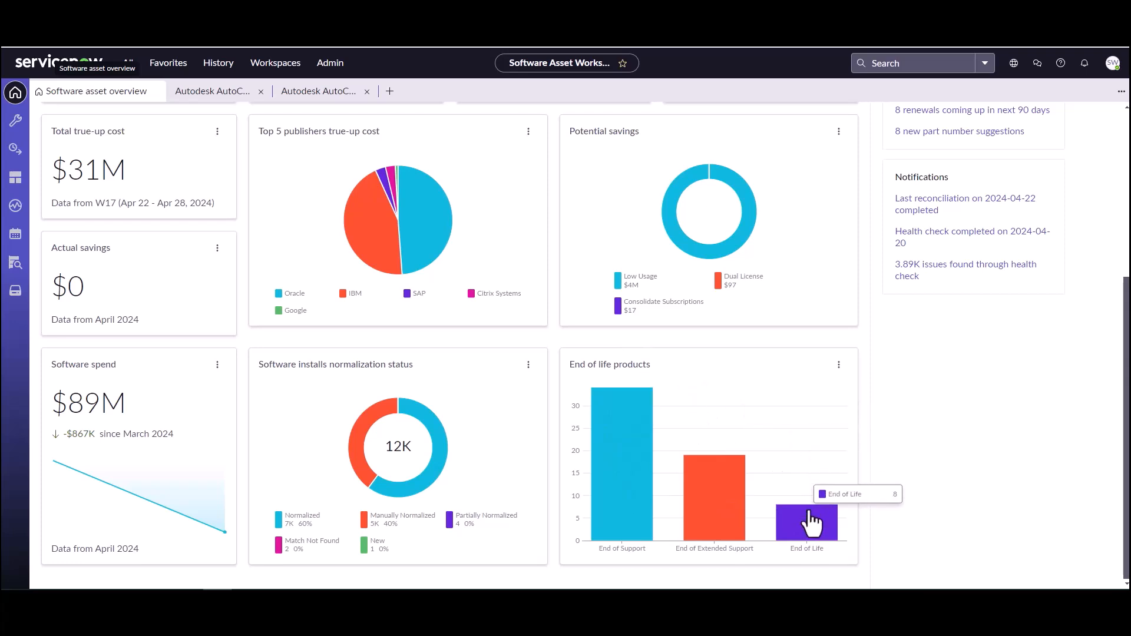
pyautogui.click(807, 515)
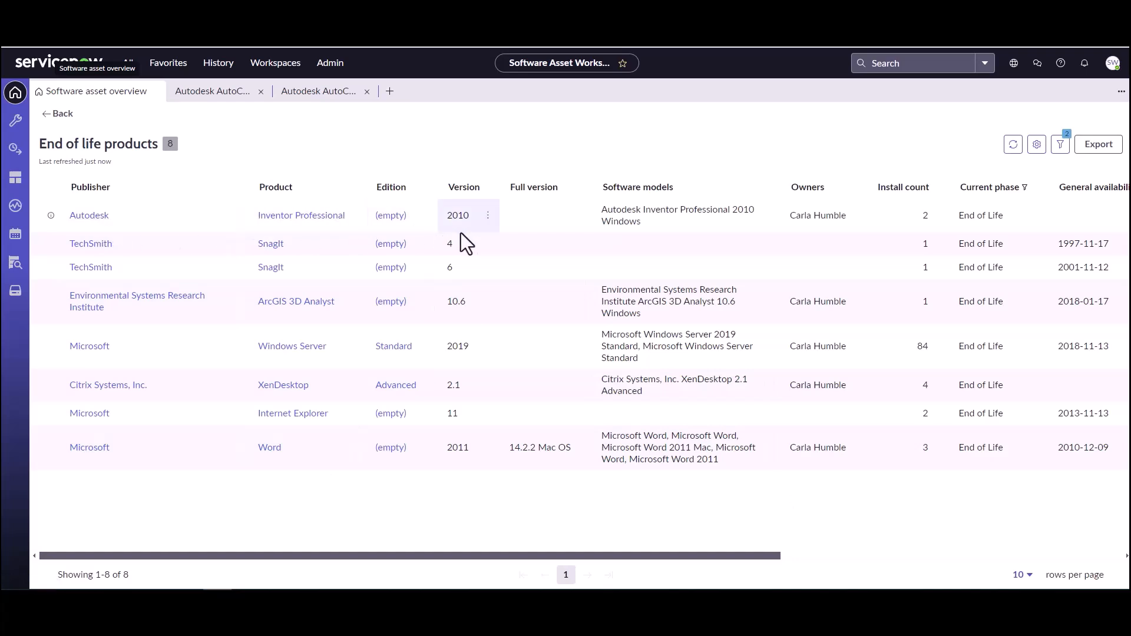
# - Recheck the AutoCAD Raster Design 2014 lifecycles and return to the charts on the Software asset overview
pyautogui.click(302, 91)
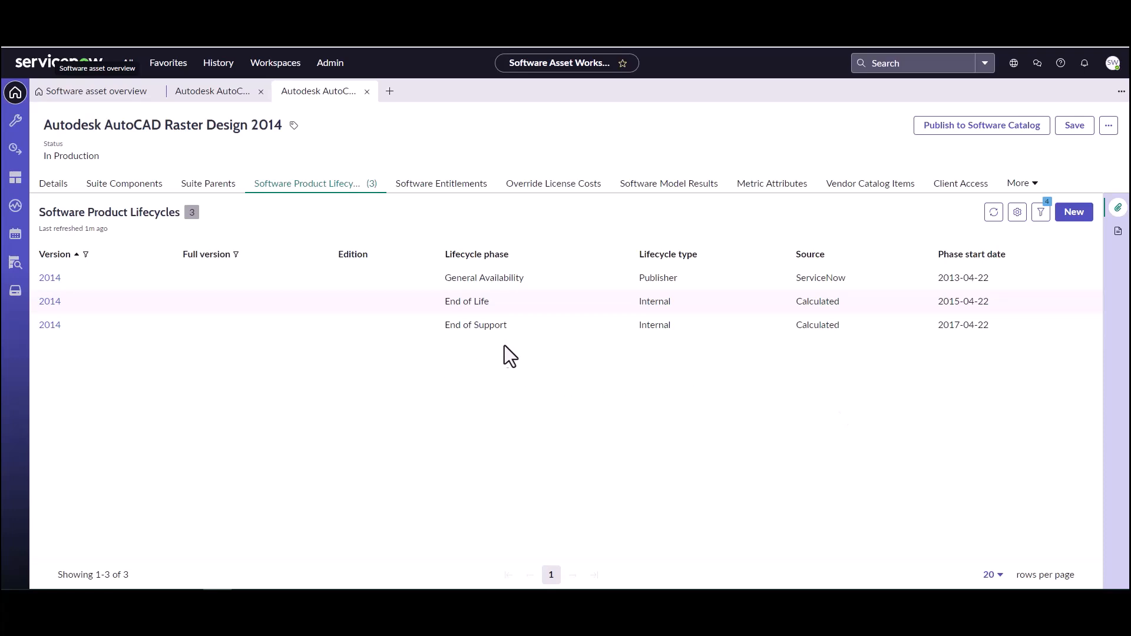
pyautogui.click(88, 94)
pyautogui.click(53, 115)
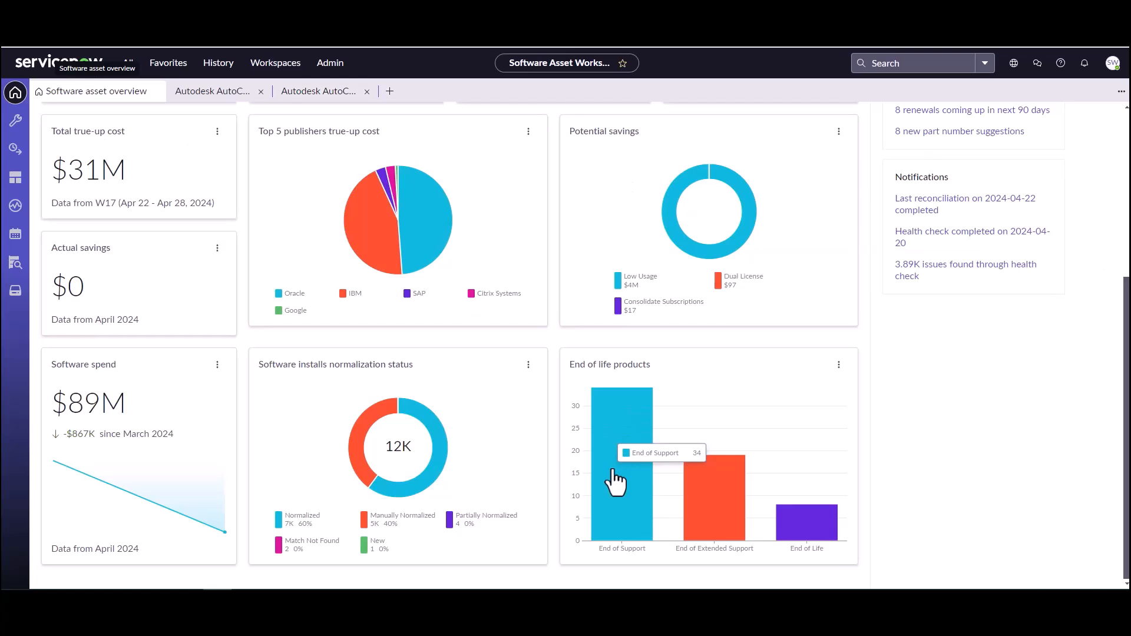
# - Open the End of Support products from the End of life products chart and show only those published by Autodesk
pyautogui.click(613, 471)
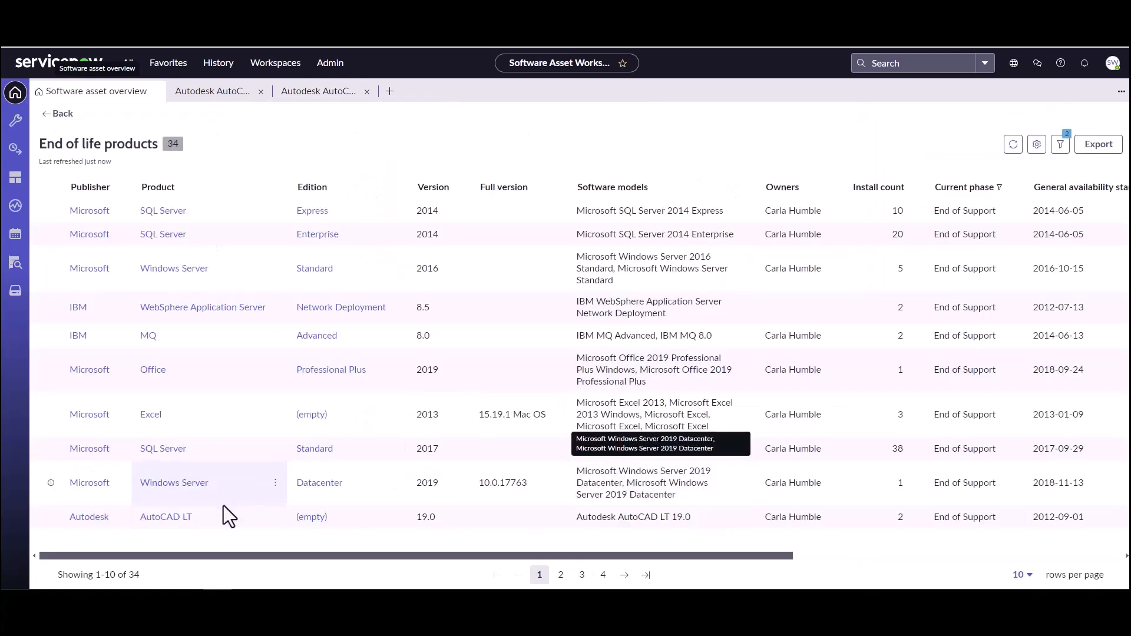
pyautogui.click(118, 517)
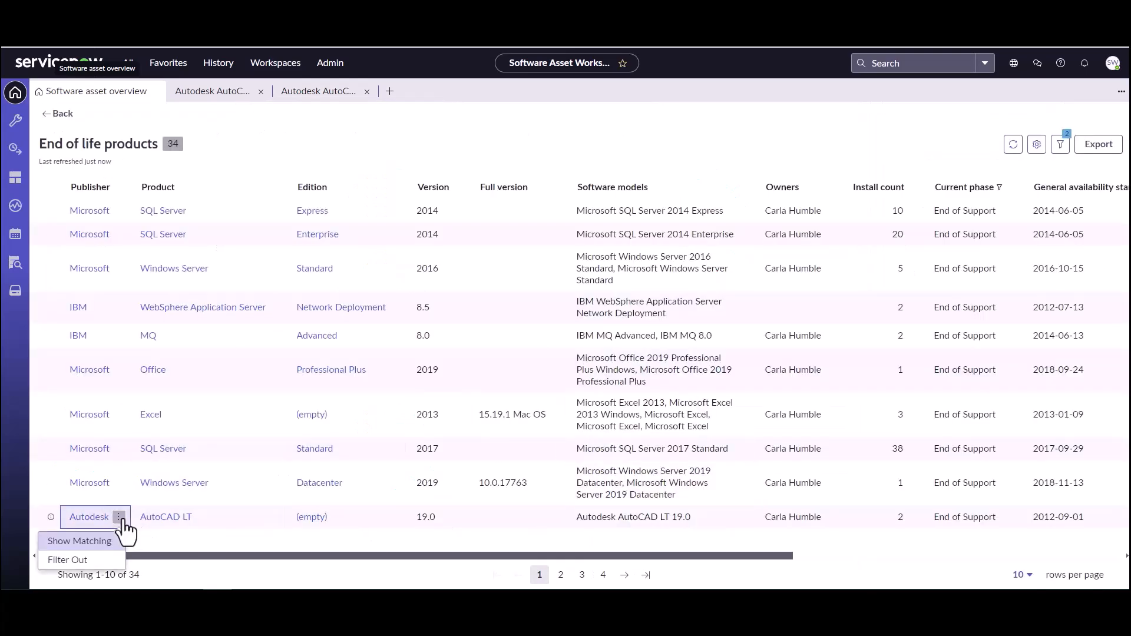
pyautogui.click(112, 539)
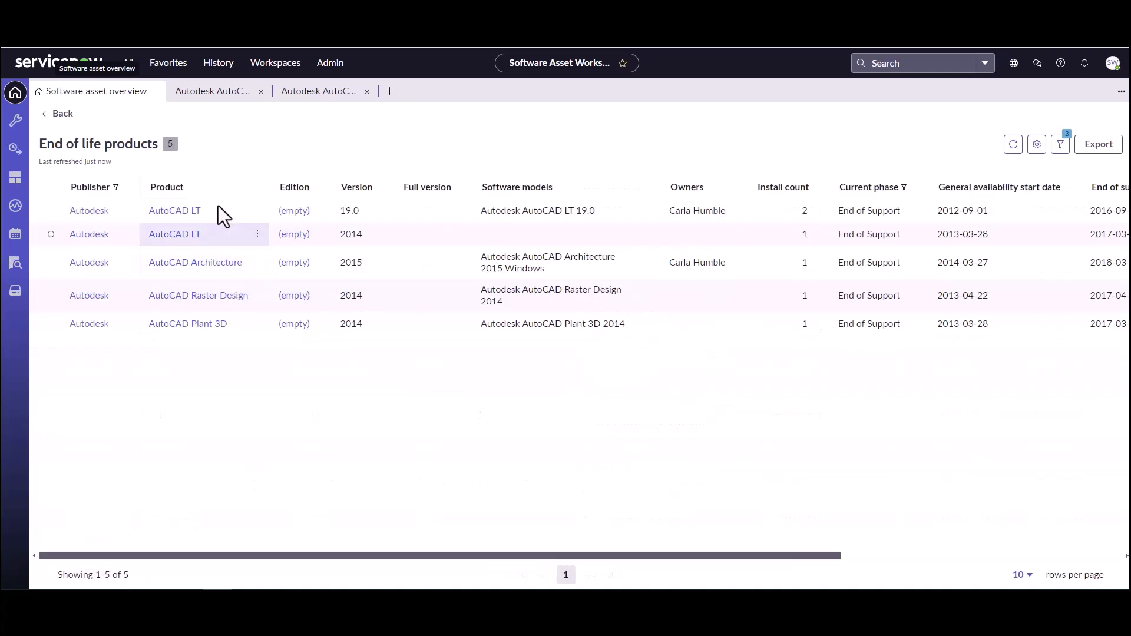